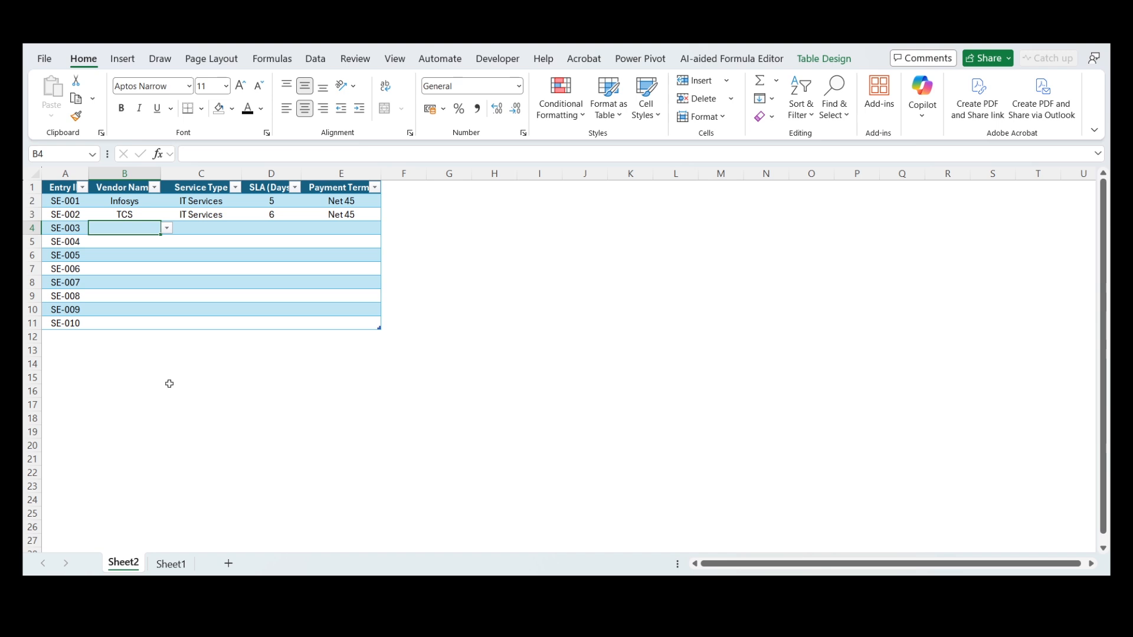
# Choose Infosys as the vendor for SE-003 and TCS for SE-005
pyautogui.click(167, 228)
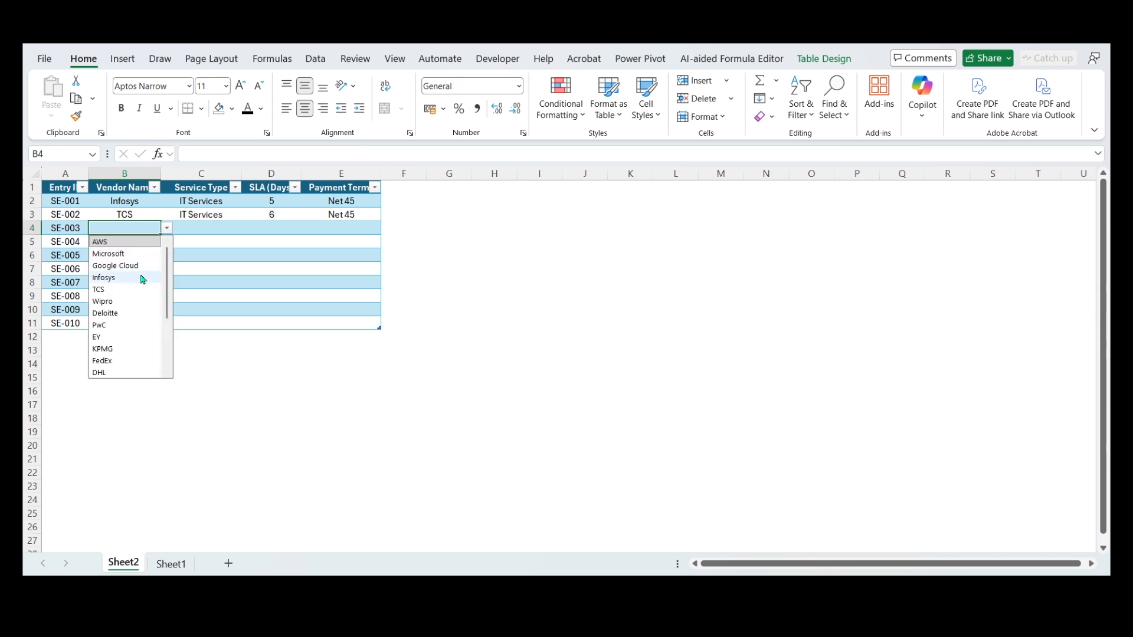
pyautogui.click(143, 277)
pyautogui.click(144, 255)
pyautogui.click(167, 255)
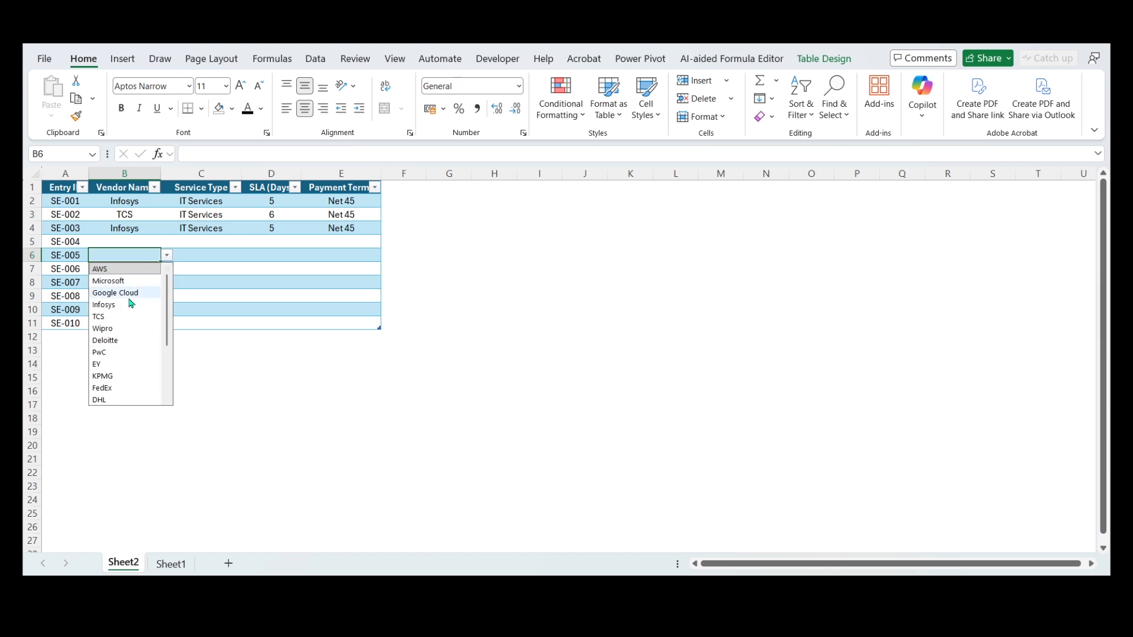
pyautogui.click(123, 317)
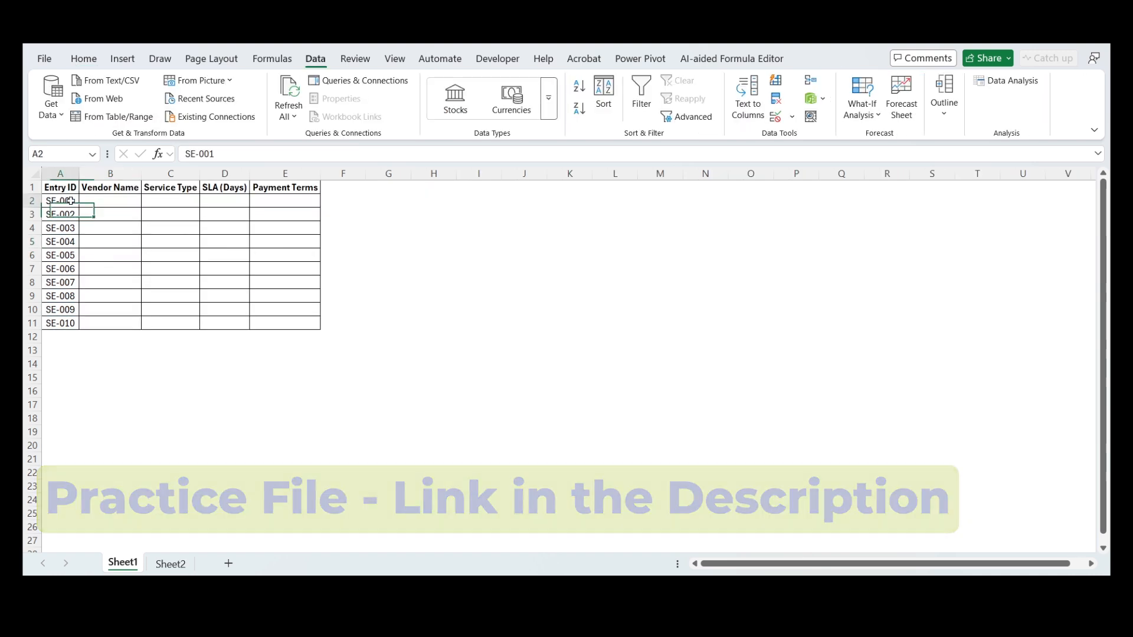
pyautogui.moveTo(61, 200); pyautogui.dragTo(285, 322)
pyautogui.click(170, 564)
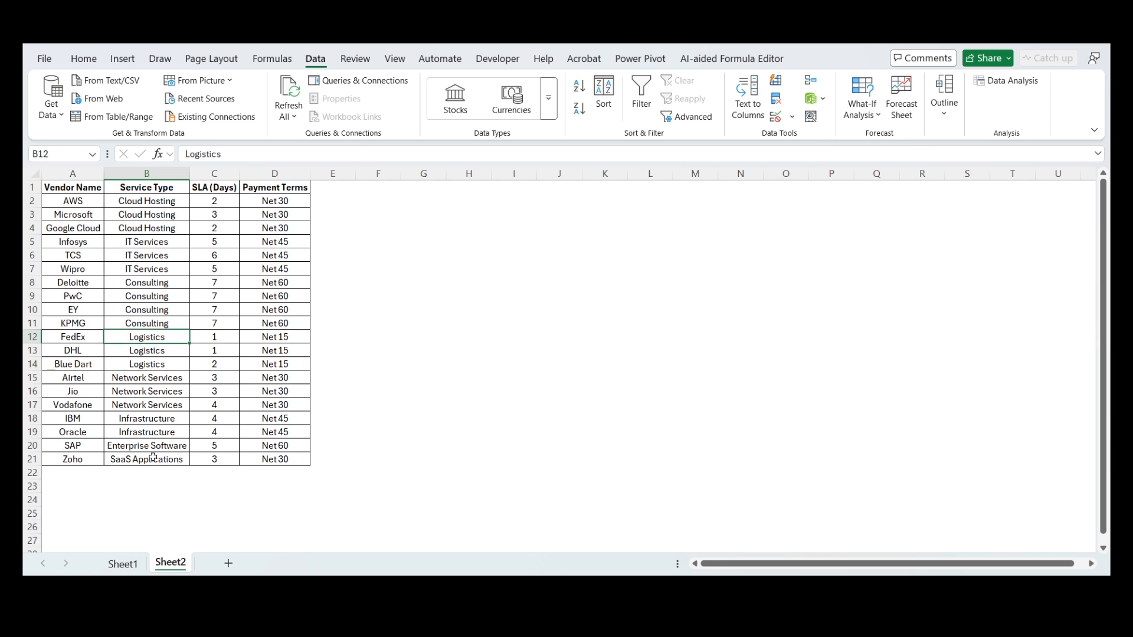
pyautogui.click(124, 565)
# Convert the entry range A1:E11 on Sheet1 into a table with headers and name it Data
pyautogui.click(66, 269)
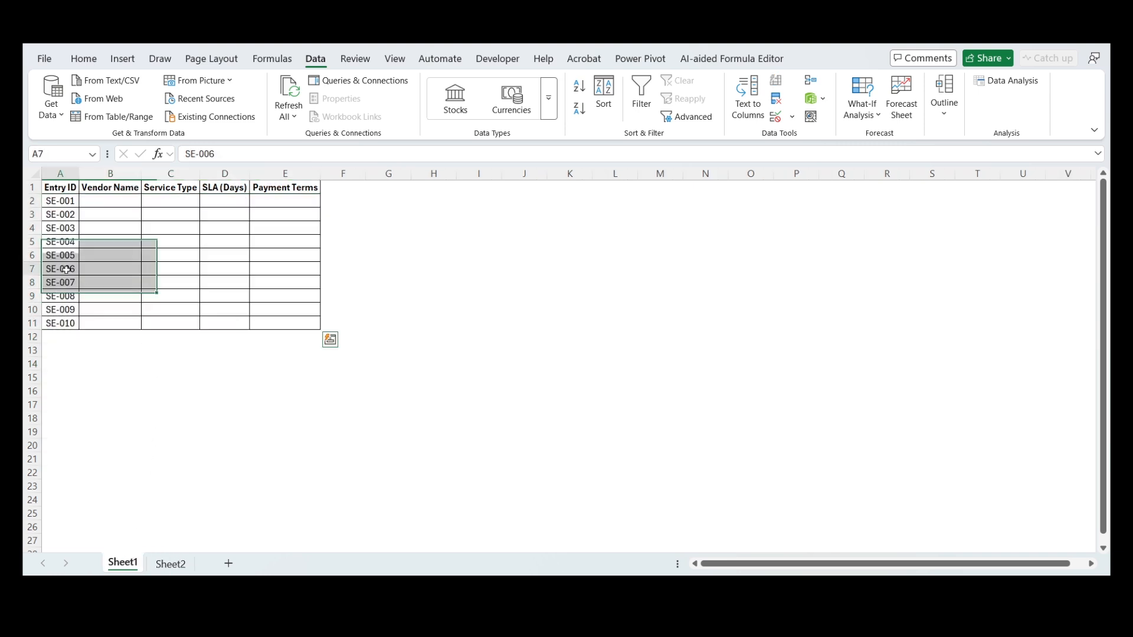
pyautogui.hotkey('ctrl', 't')
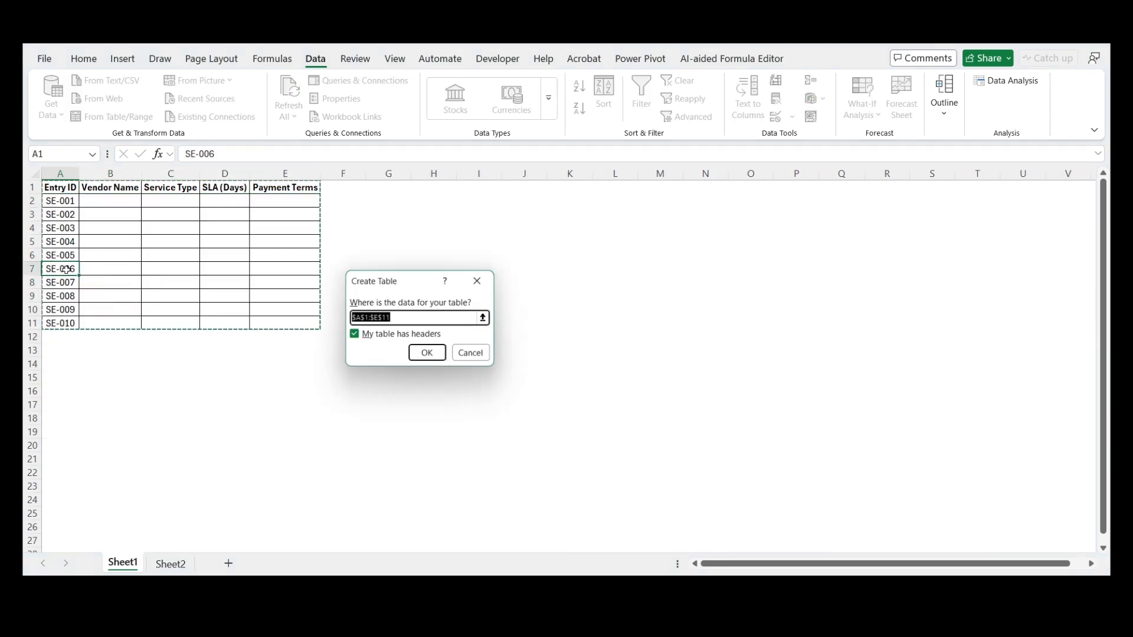
pyautogui.click(427, 352)
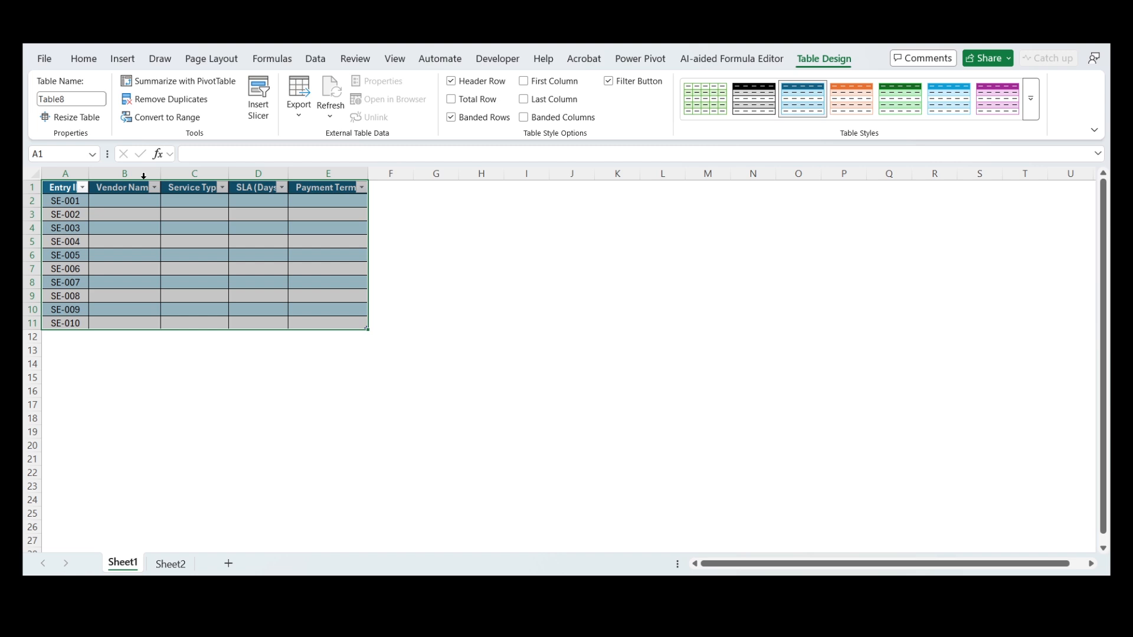
pyautogui.click(82, 98)
pyautogui.write('Data')
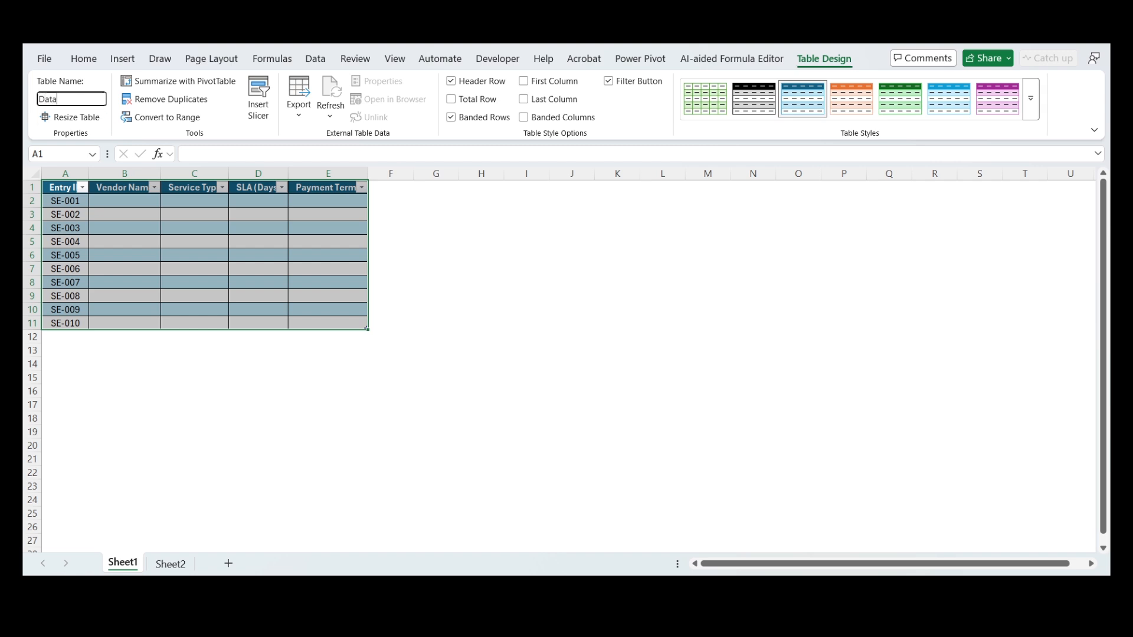
pyautogui.press('Return')
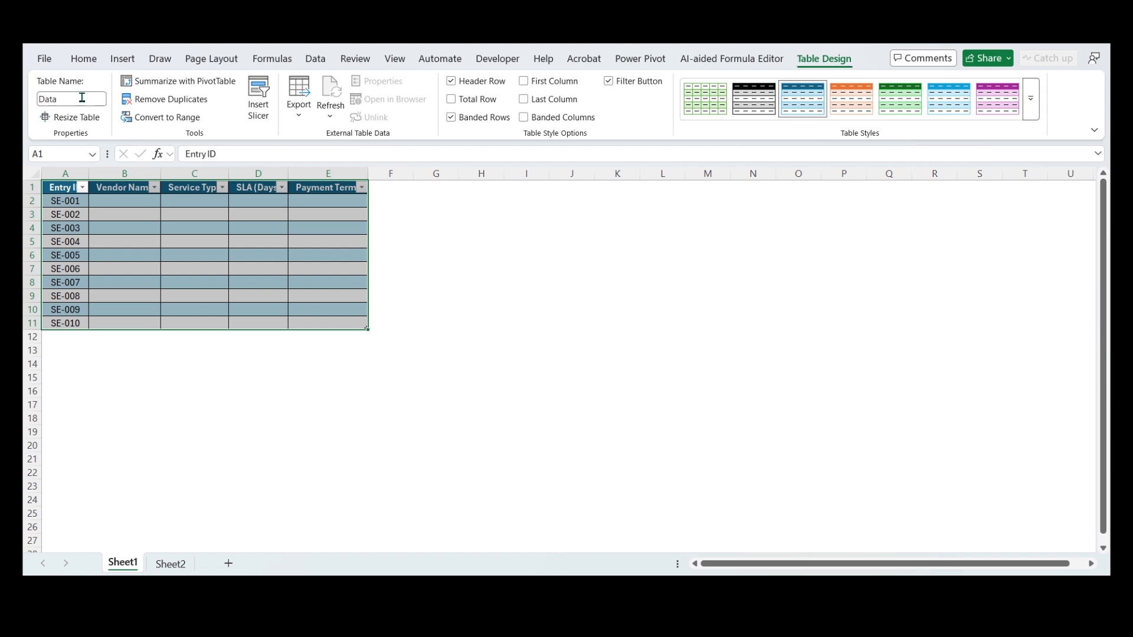
# Convert the vendor list A1:D21 on Sheet2 into a table with headers and name it Vendor
pyautogui.click(170, 564)
pyautogui.hotkey('ctrl', 't')
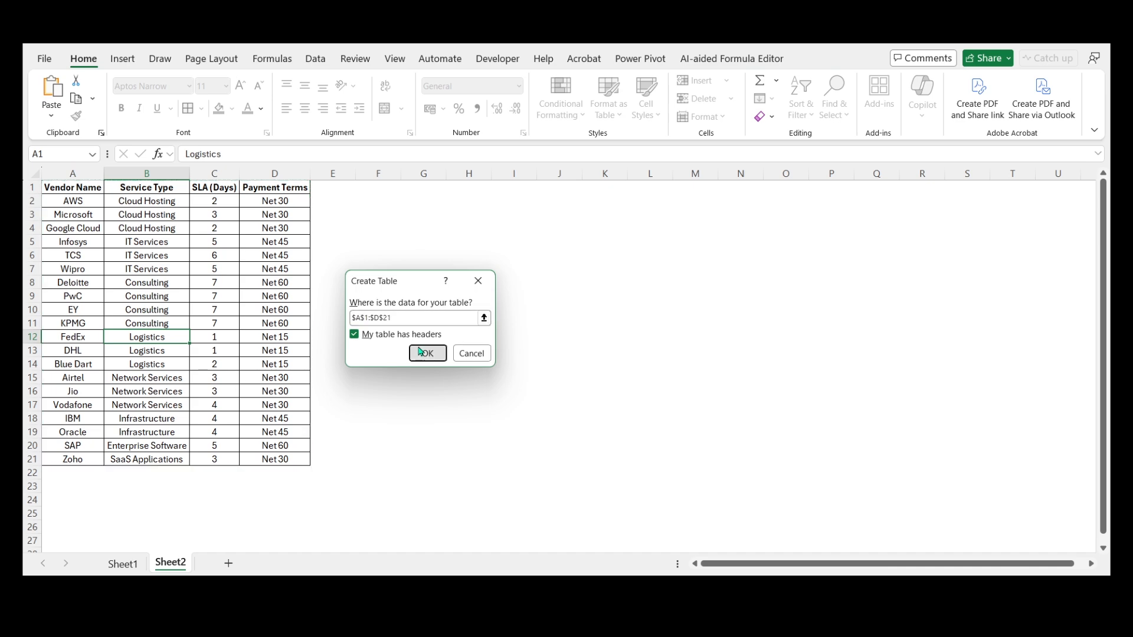
pyautogui.click(419, 350)
pyautogui.click(93, 101)
pyautogui.write('Vendor')
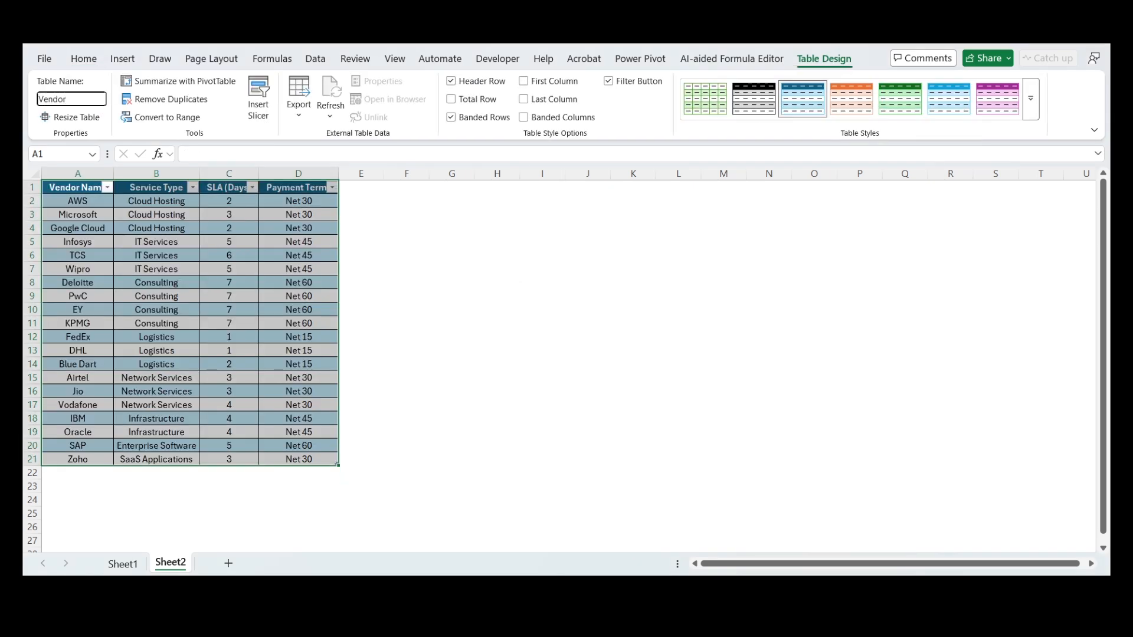
pyautogui.press('Return')
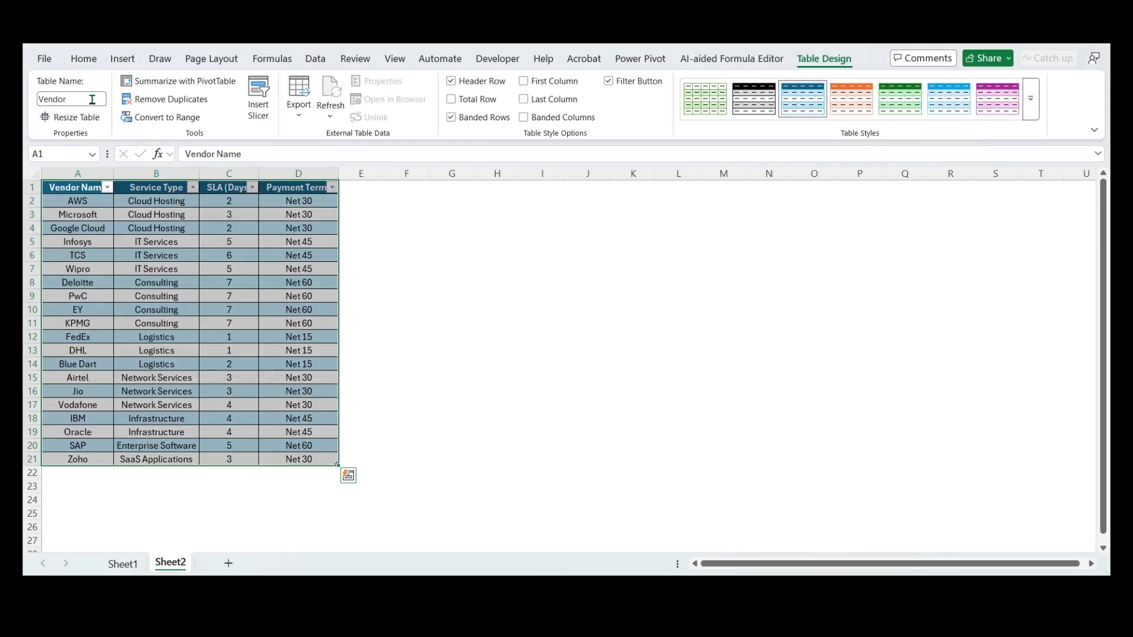
pyautogui.click(170, 310)
# Add list validation to the Vendor Name cells B2:B11 on Sheet1, using the vendor names in Sheet2 A2:A21 as source
pyautogui.click(129, 566)
pyautogui.click(132, 200)
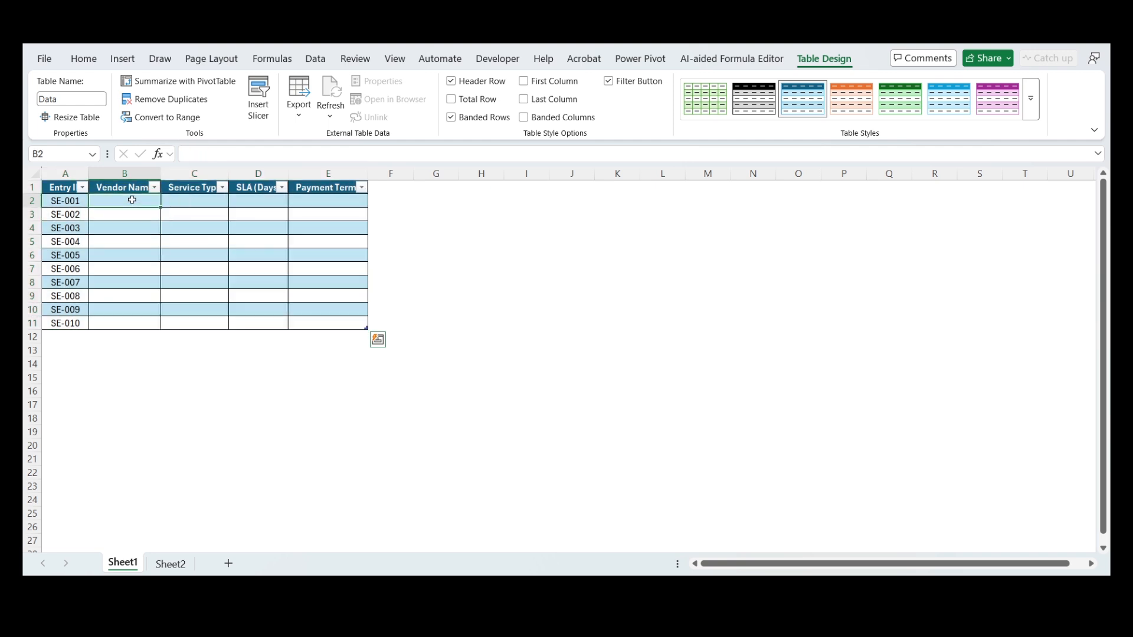
pyautogui.moveTo(132, 200); pyautogui.dragTo(126, 323)
pyautogui.click(315, 58)
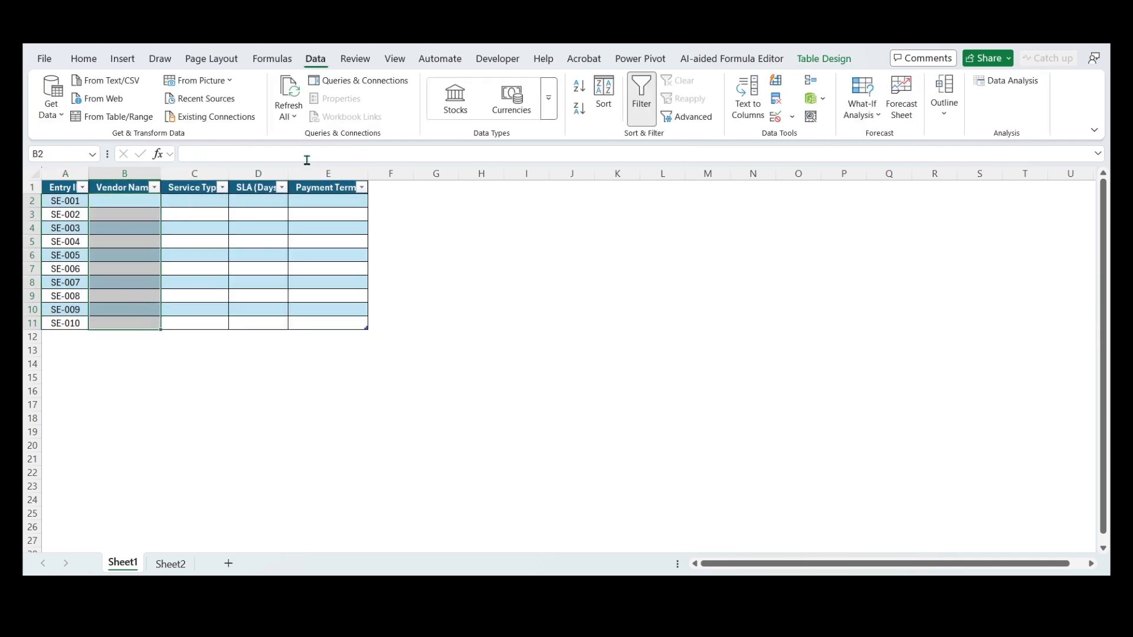
pyautogui.click(776, 116)
pyautogui.click(397, 291)
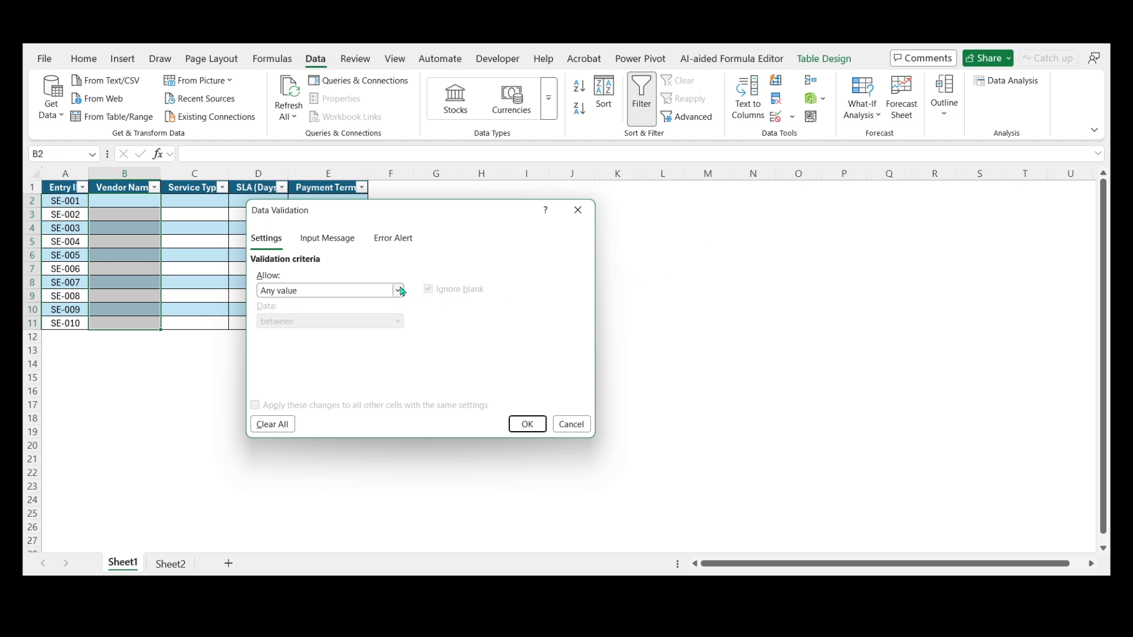
pyautogui.click(346, 338)
pyautogui.click(310, 352)
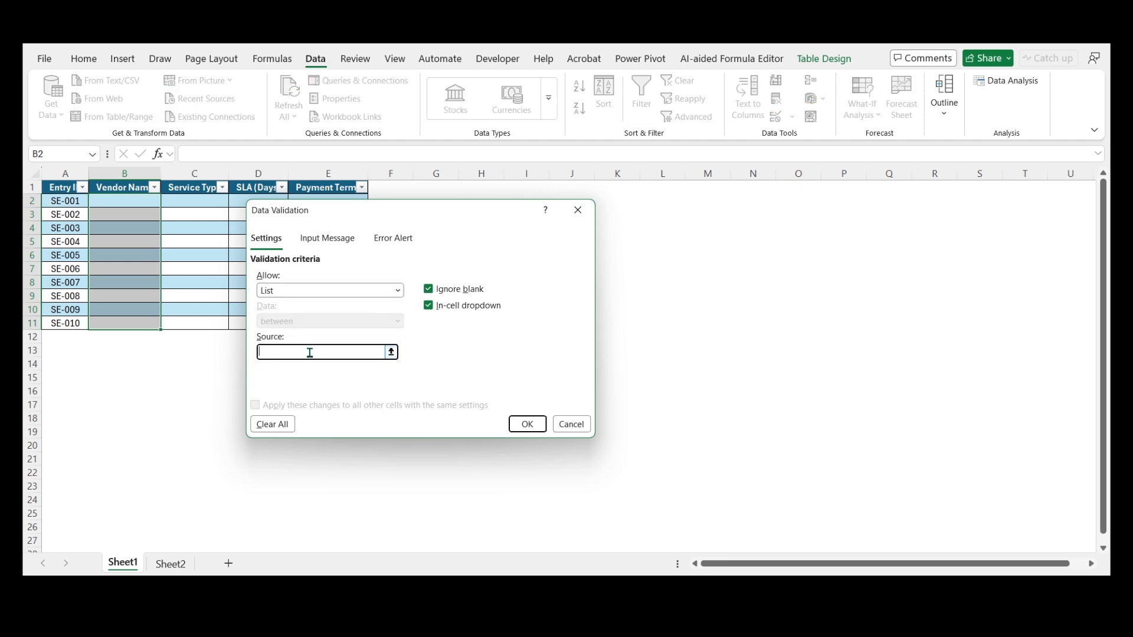
pyautogui.click(171, 564)
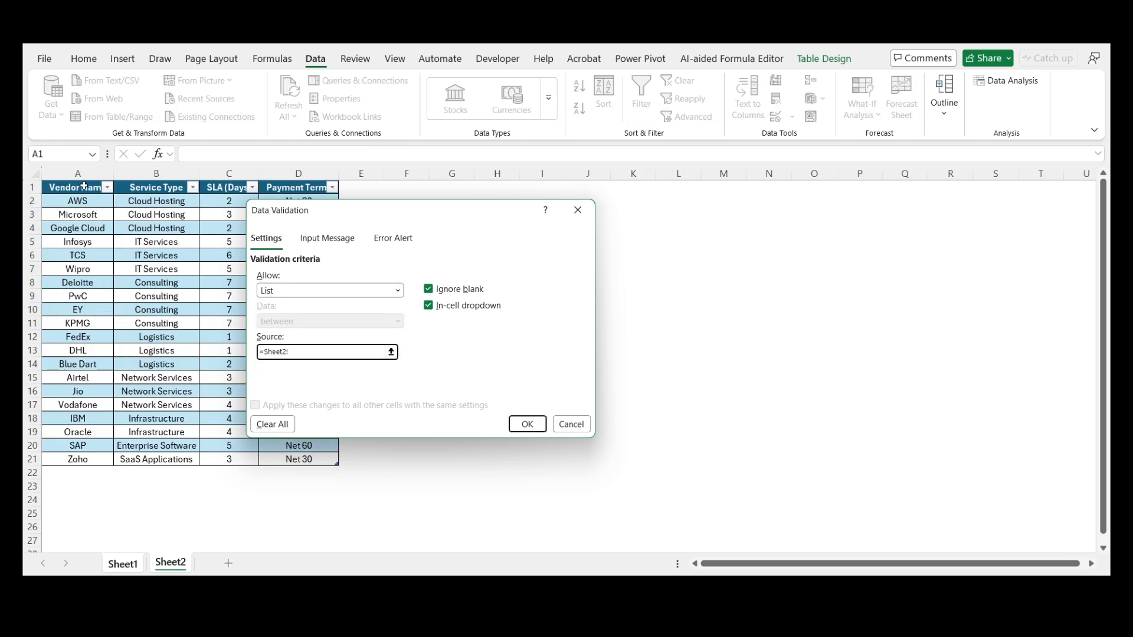
pyautogui.moveTo(77, 201); pyautogui.dragTo(78, 459)
pyautogui.click(527, 424)
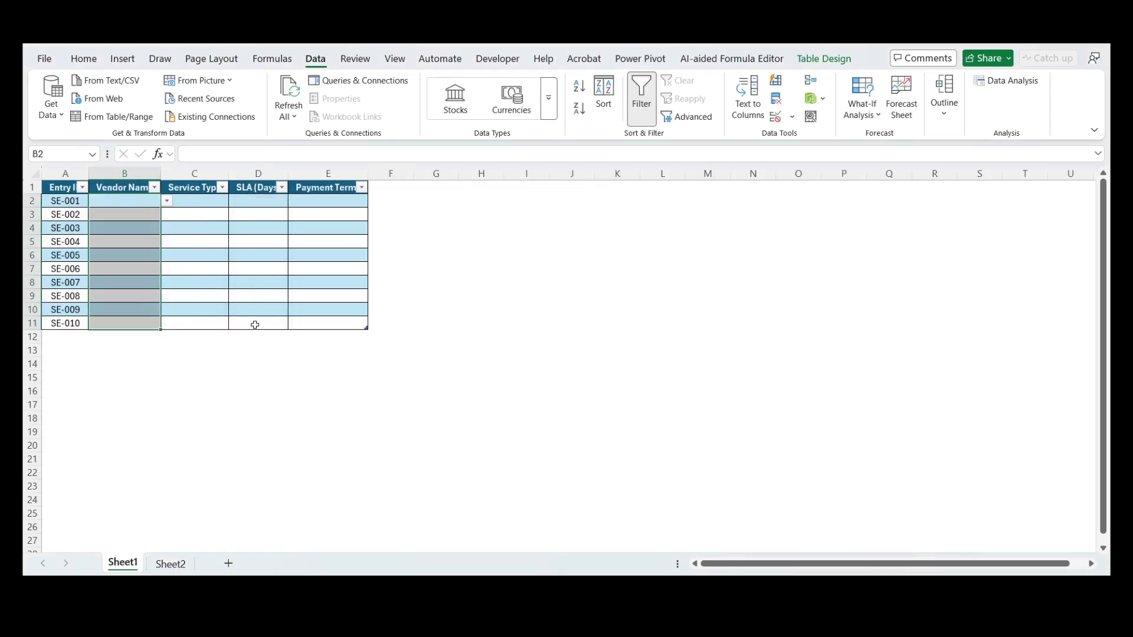
# Choose Google Cloud as the vendor for SE-001 and TCS for SE-003
pyautogui.click(167, 201)
pyautogui.click(137, 242)
pyautogui.click(152, 227)
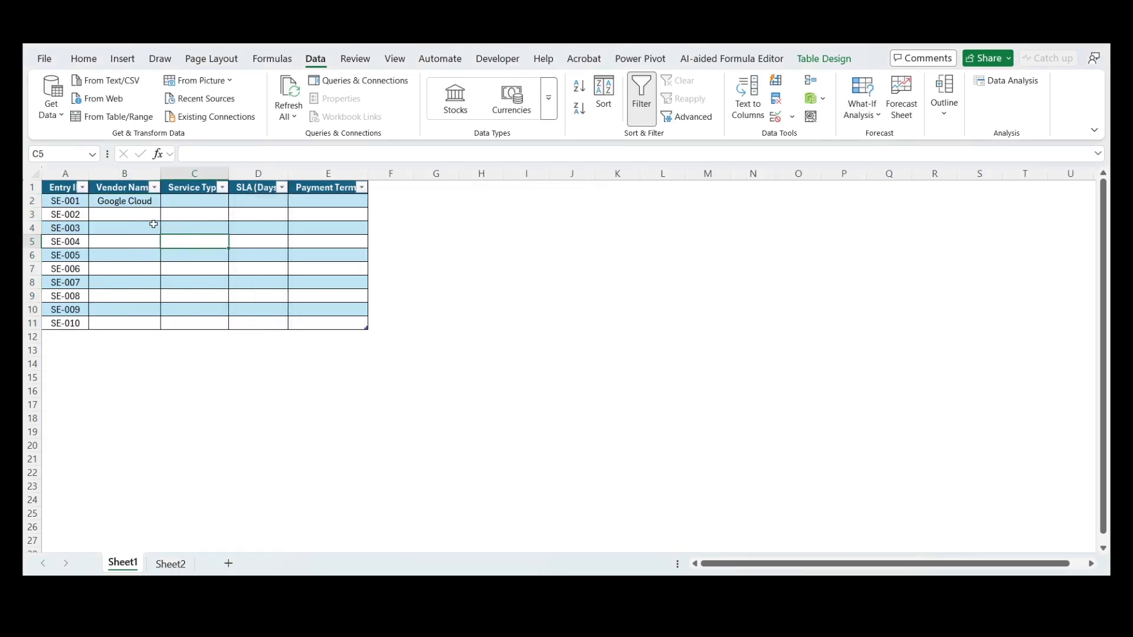
pyautogui.click(167, 229)
pyautogui.click(133, 290)
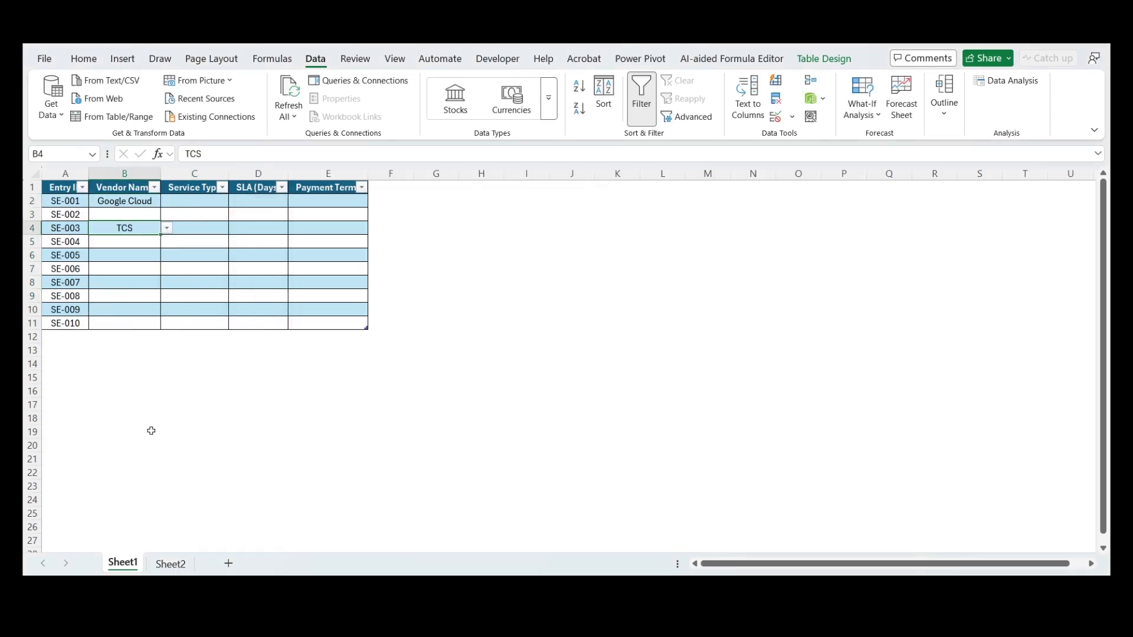
# Enter the test vendor Xyz in cell A22 below the vendor list on Sheet2
pyautogui.click(171, 564)
pyautogui.click(81, 475)
pyautogui.write('Xyz')
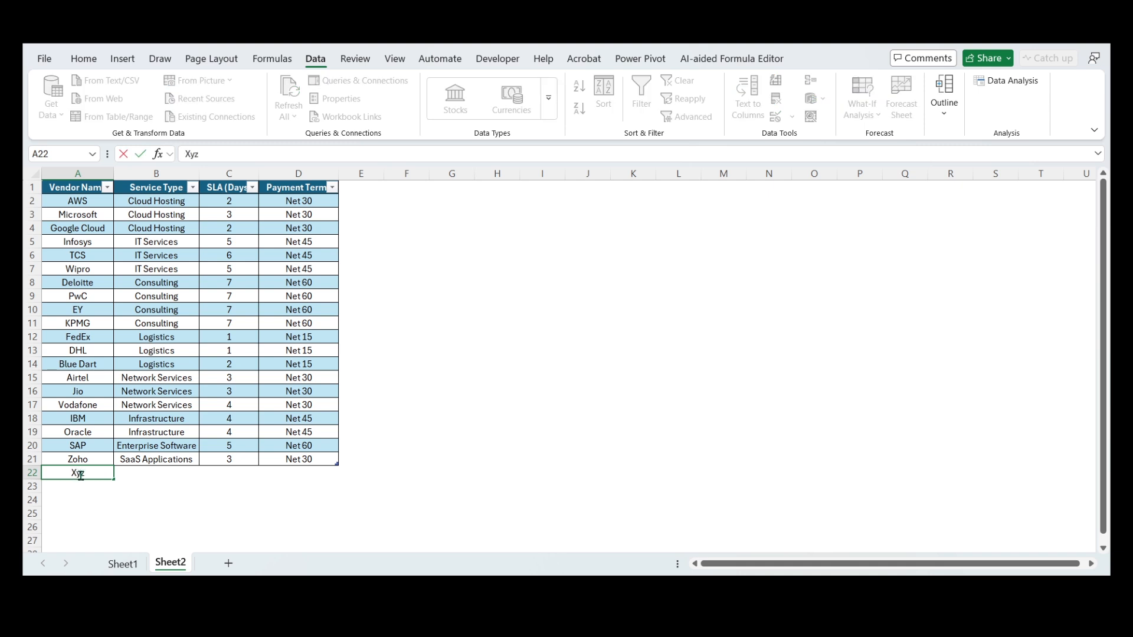
pyautogui.press('Tab')
# Check the vendor drop-down list for SE-005 on Sheet1 for the added vendor
pyautogui.click(123, 563)
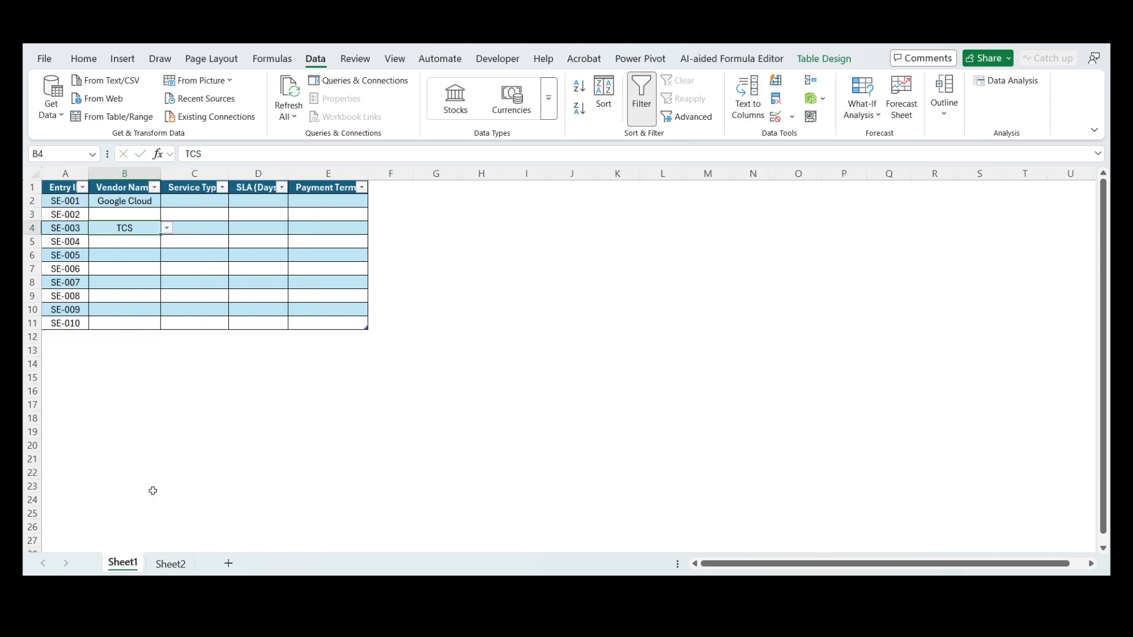
pyautogui.click(148, 253)
pyautogui.click(167, 255)
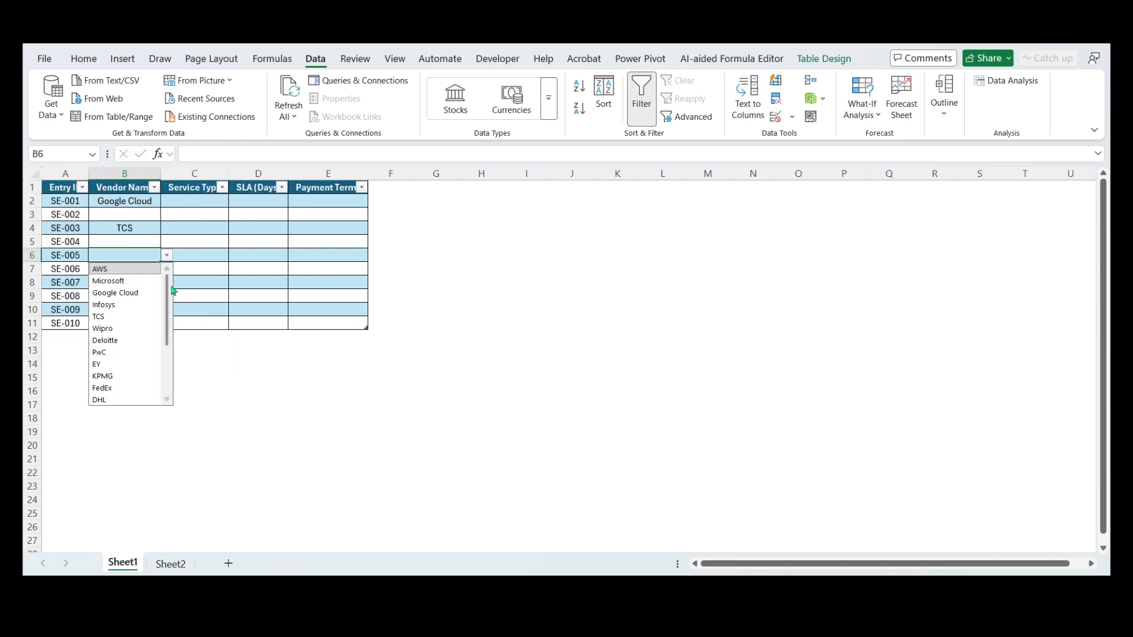
pyautogui.moveTo(169, 295); pyautogui.dragTo(169, 354)
pyautogui.click(202, 379)
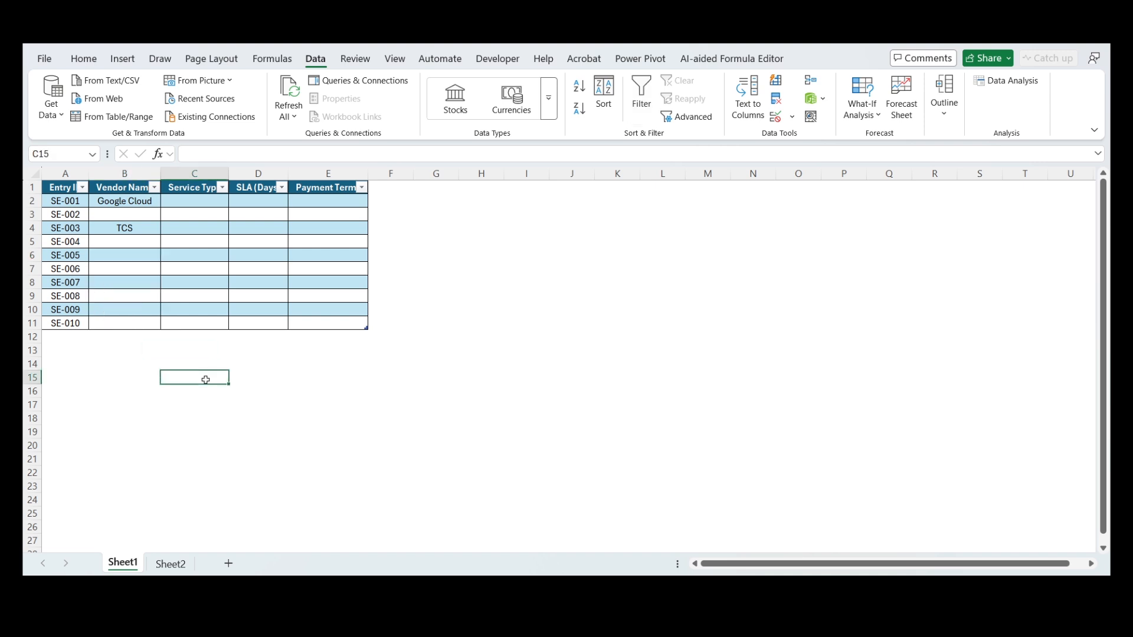
# Delete the test vendor from cell A22 on Sheet2
pyautogui.hotkey('ctrl', 'pagedown')
pyautogui.press('Delete')
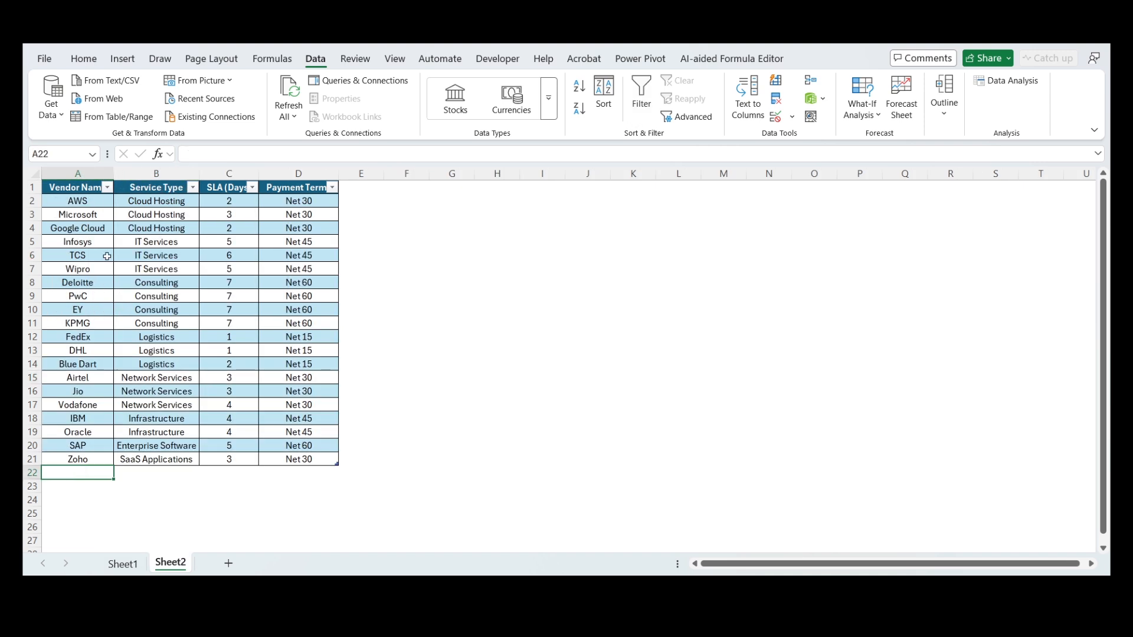
pyautogui.click(103, 313)
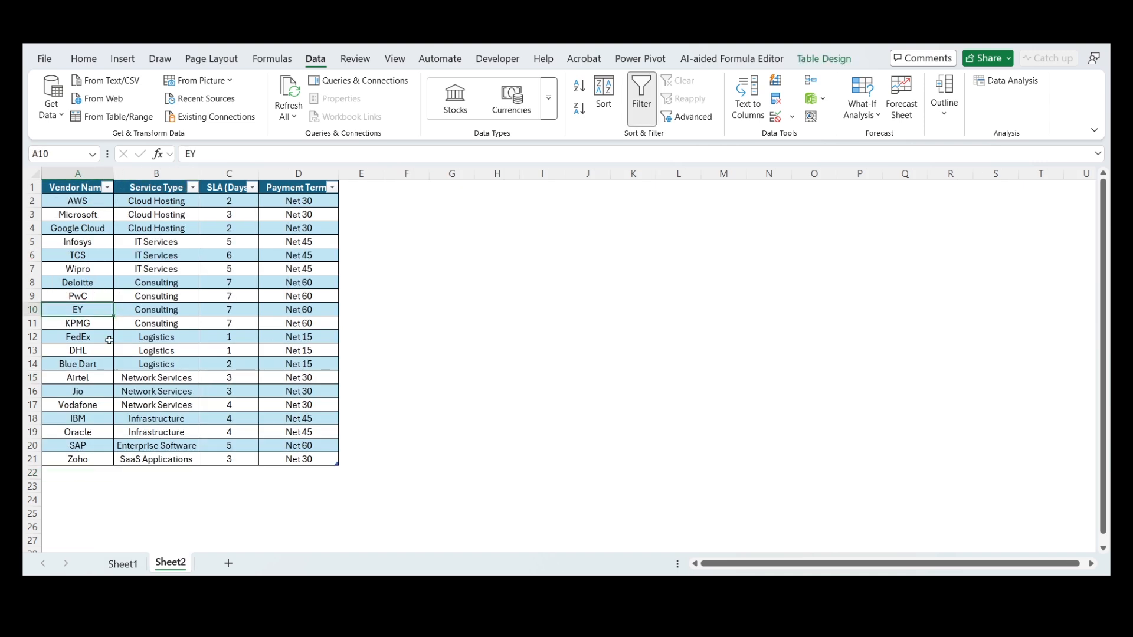
# Define a workbook name list referring to =Vendor[Vendor Name] on Sheet2, and return to Sheet1
pyautogui.click(114, 557)
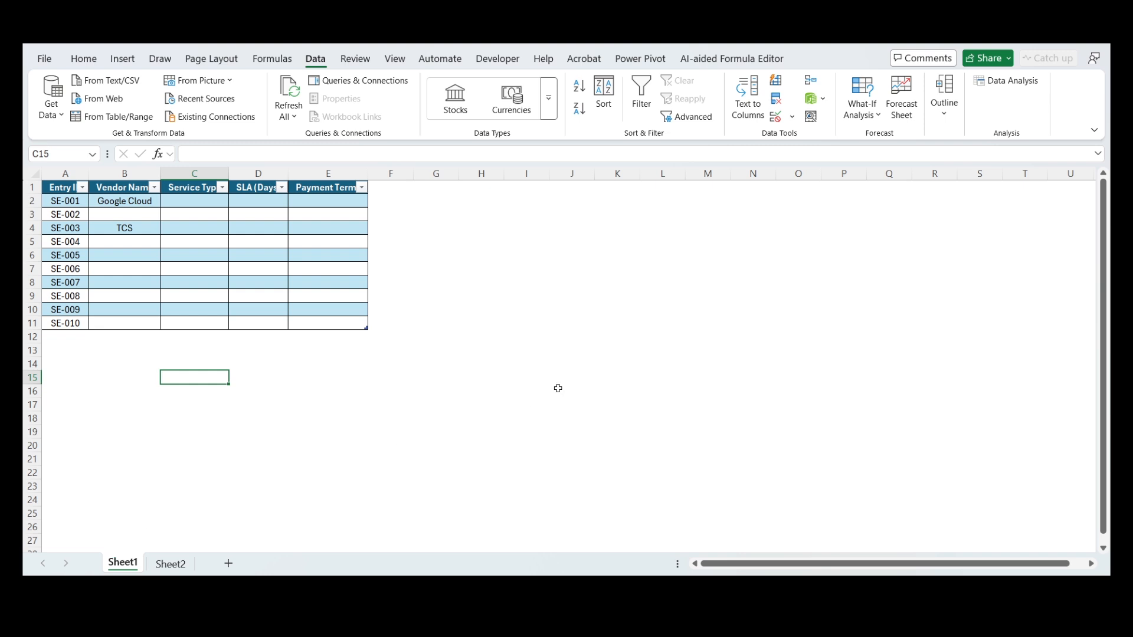
pyautogui.click(171, 565)
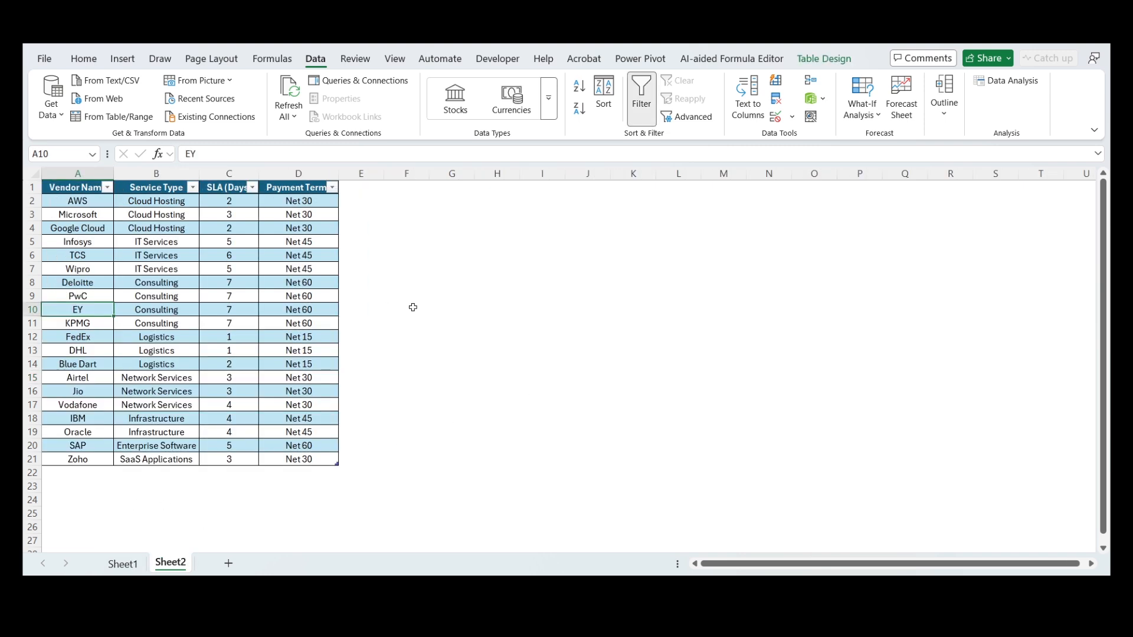
pyautogui.click(79, 181)
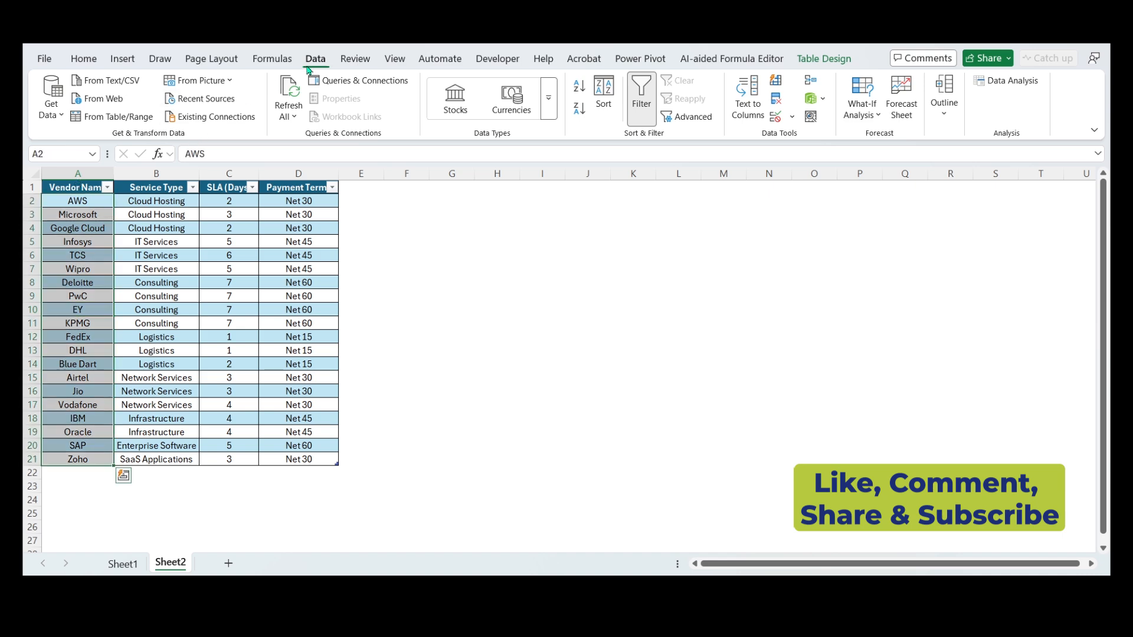
pyautogui.click(272, 58)
pyautogui.click(557, 94)
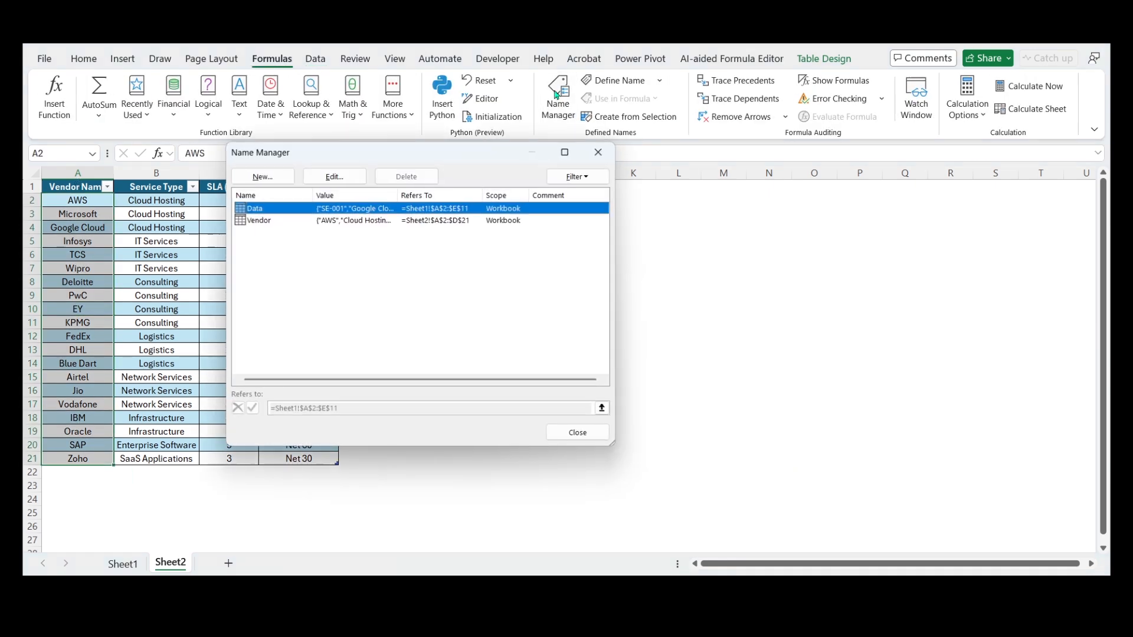
pyautogui.click(257, 176)
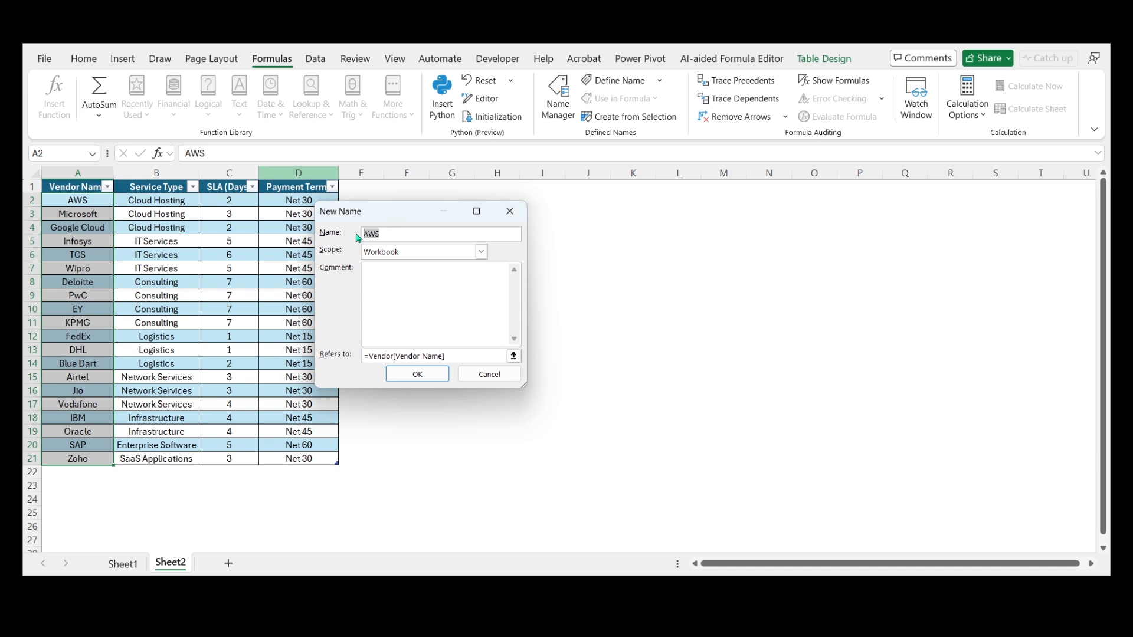
pyautogui.write('list')
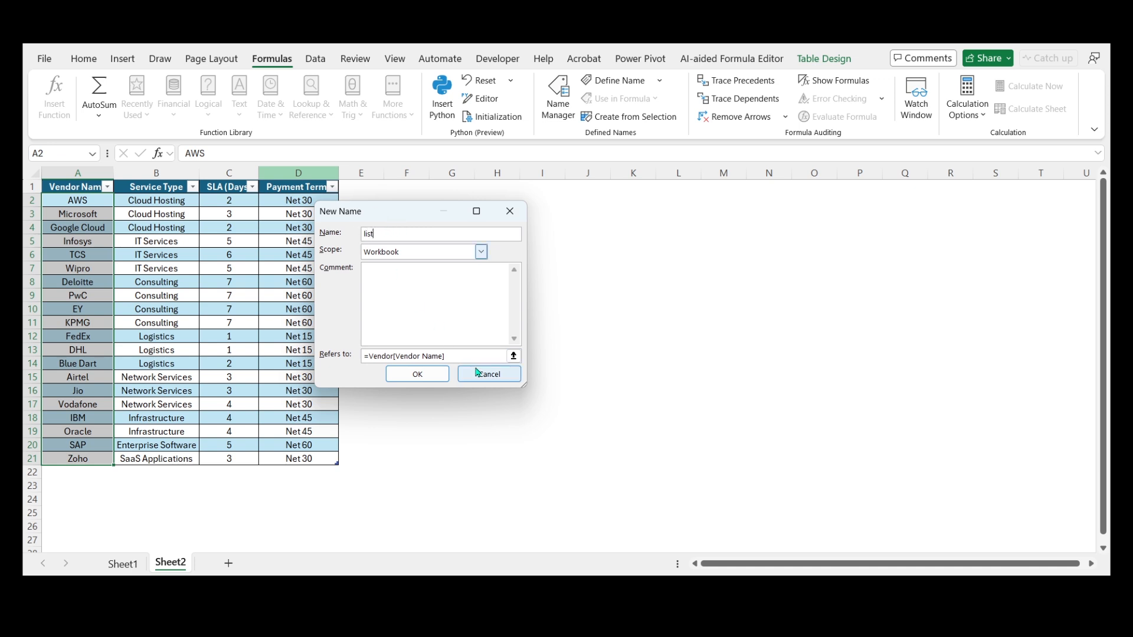
pyautogui.click(468, 357)
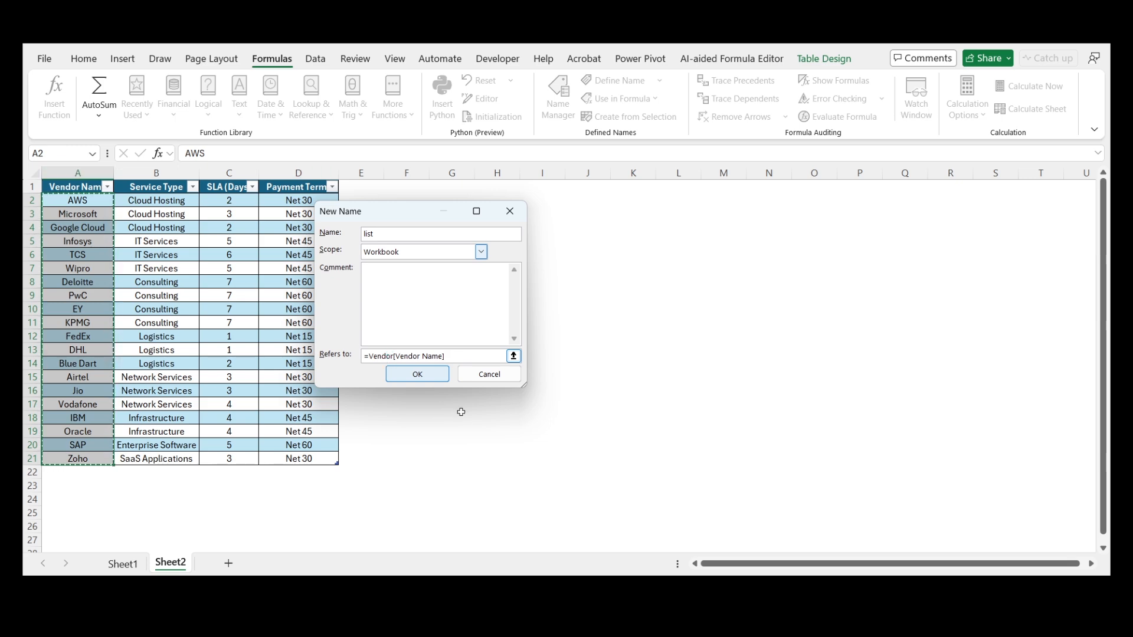
pyautogui.click(420, 377)
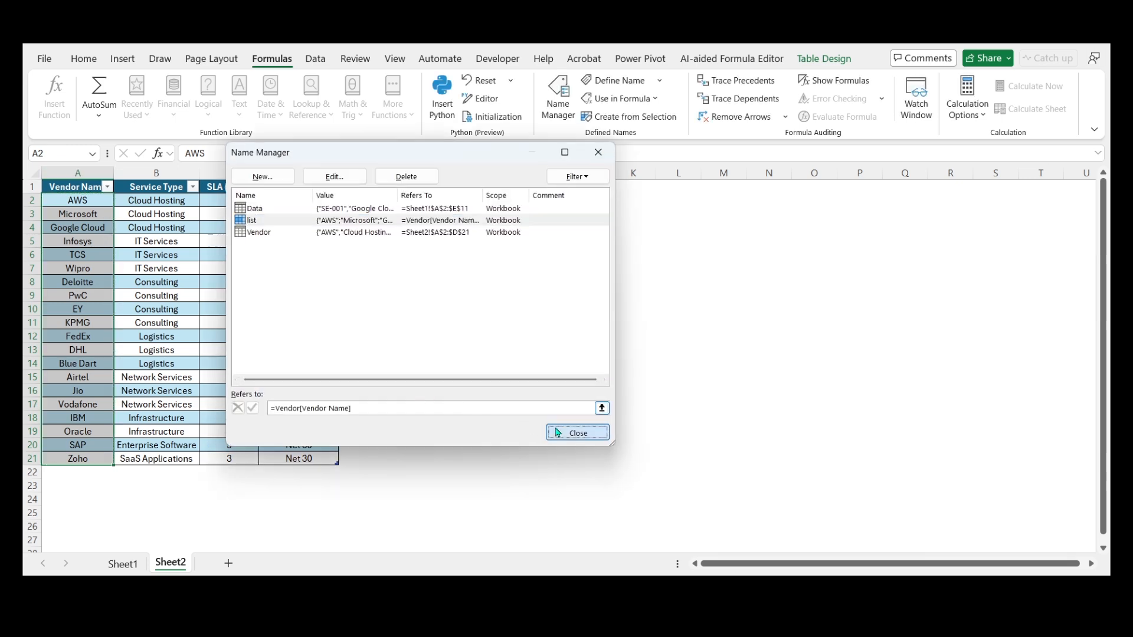
pyautogui.click(576, 431)
pyautogui.click(139, 565)
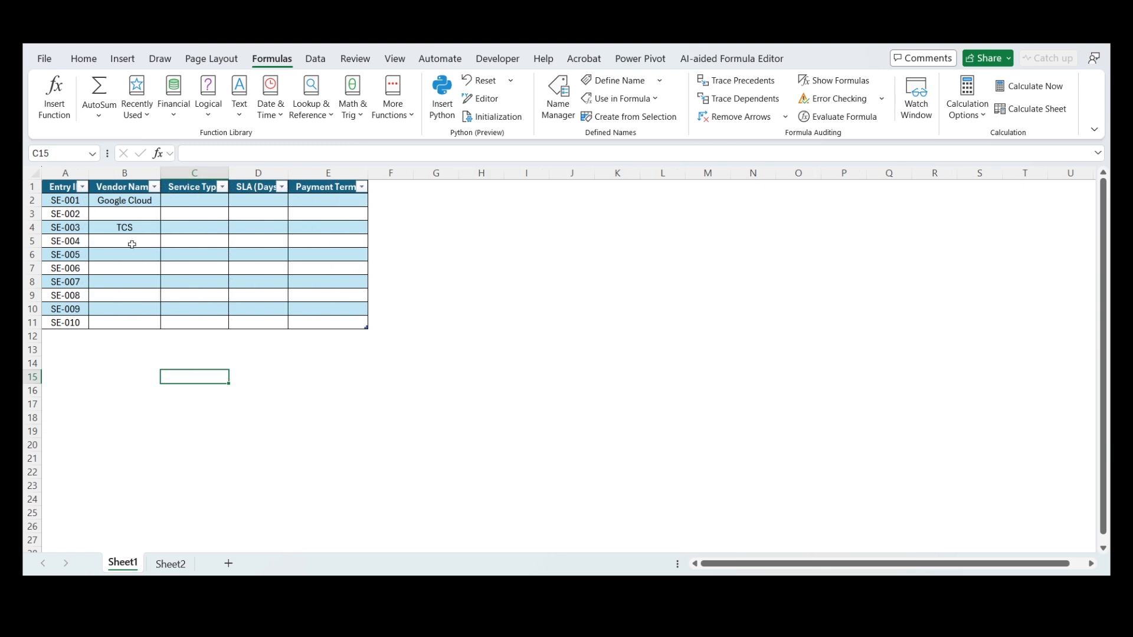
# Replace the list validation source of the Vendor Name cells B2:B11 with the defined name list
pyautogui.moveTo(124, 207); pyautogui.dragTo(121, 320)
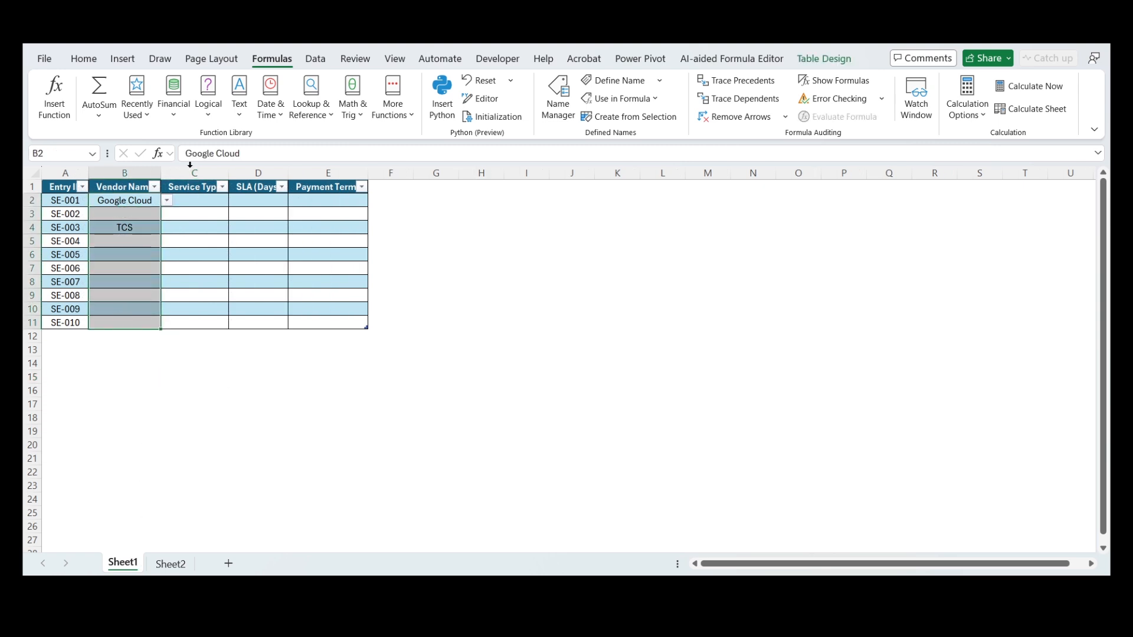
pyautogui.click(314, 58)
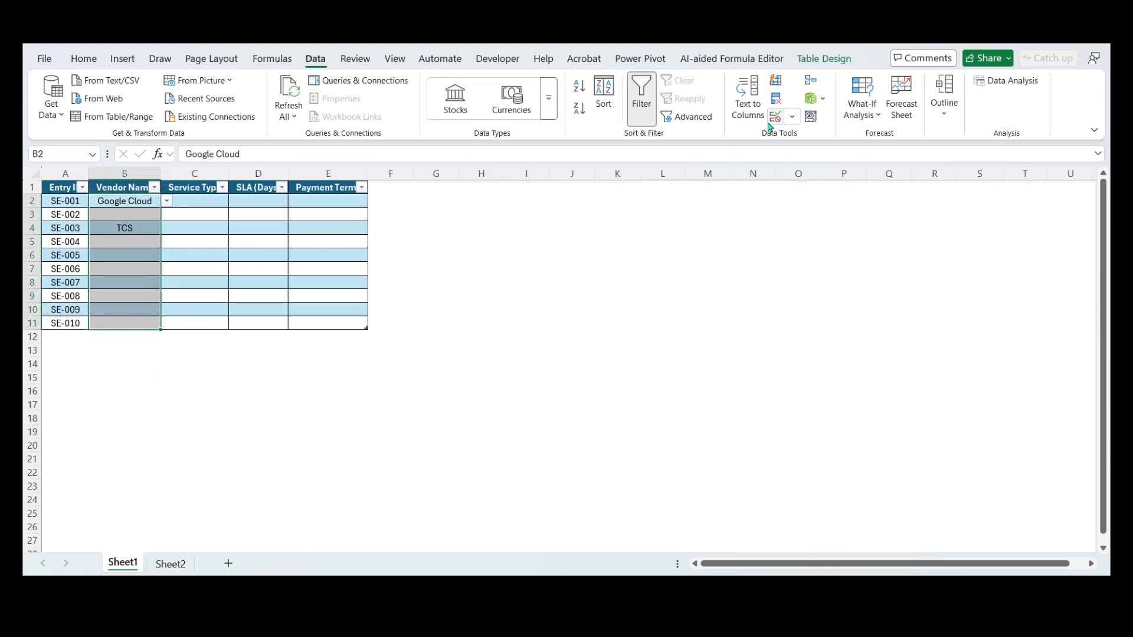
pyautogui.click(774, 116)
pyautogui.click(359, 352)
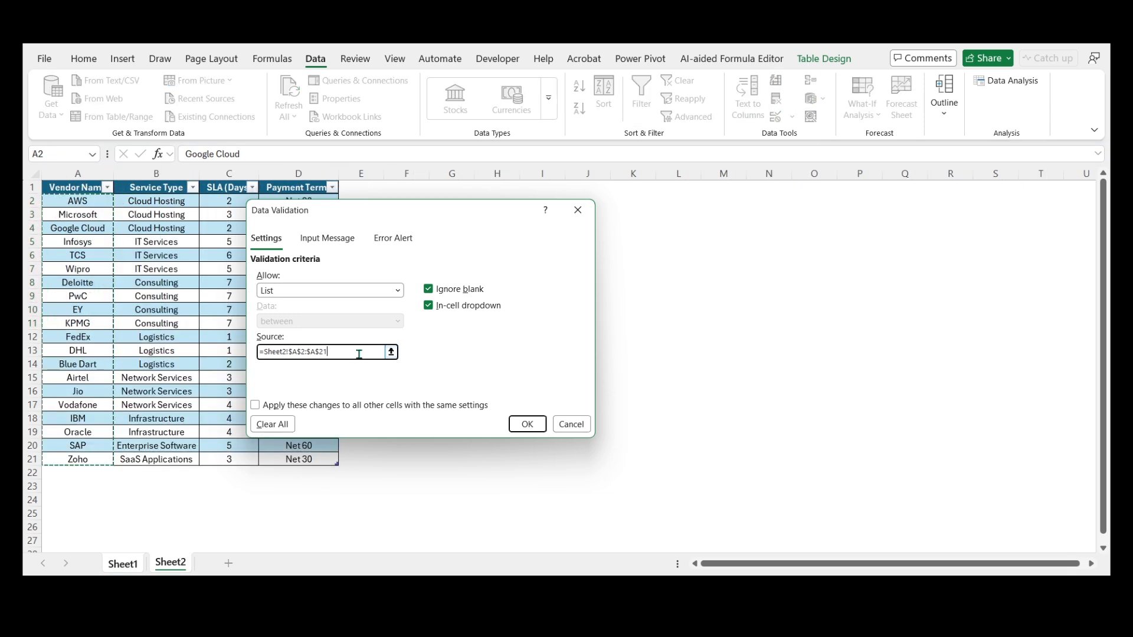
pyautogui.press('BackSpace')
pyautogui.press('BackSpace')
pyautogui.press('BackSpace')
pyautogui.press('BackSpace')
pyautogui.press('BackSpace')
pyautogui.press('BackSpace')
pyautogui.press('BackSpace')
pyautogui.press('BackSpace')
pyautogui.press('BackSpace')
pyautogui.press('BackSpace')
pyautogui.press('BackSpace')
pyautogui.press('BackSpace')
pyautogui.press('BackSpace')
pyautogui.press('BackSpace')
pyautogui.press('BackSpace')
pyautogui.press('BackSpace')
pyautogui.press('BackSpace')
pyautogui.press('BackSpace')
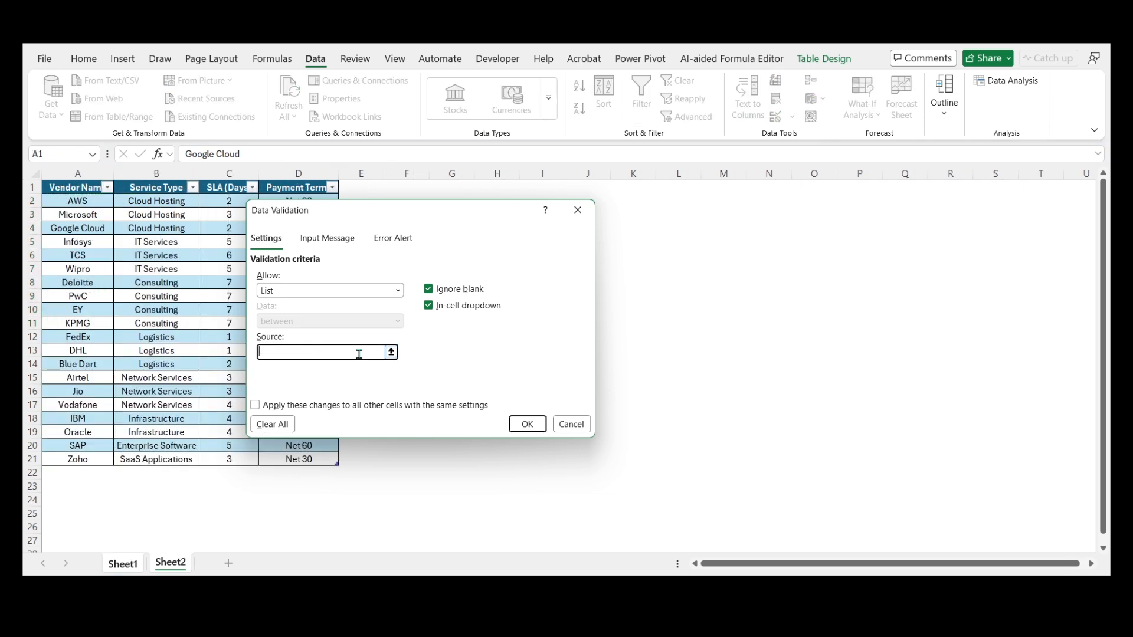
pyautogui.press('F3')
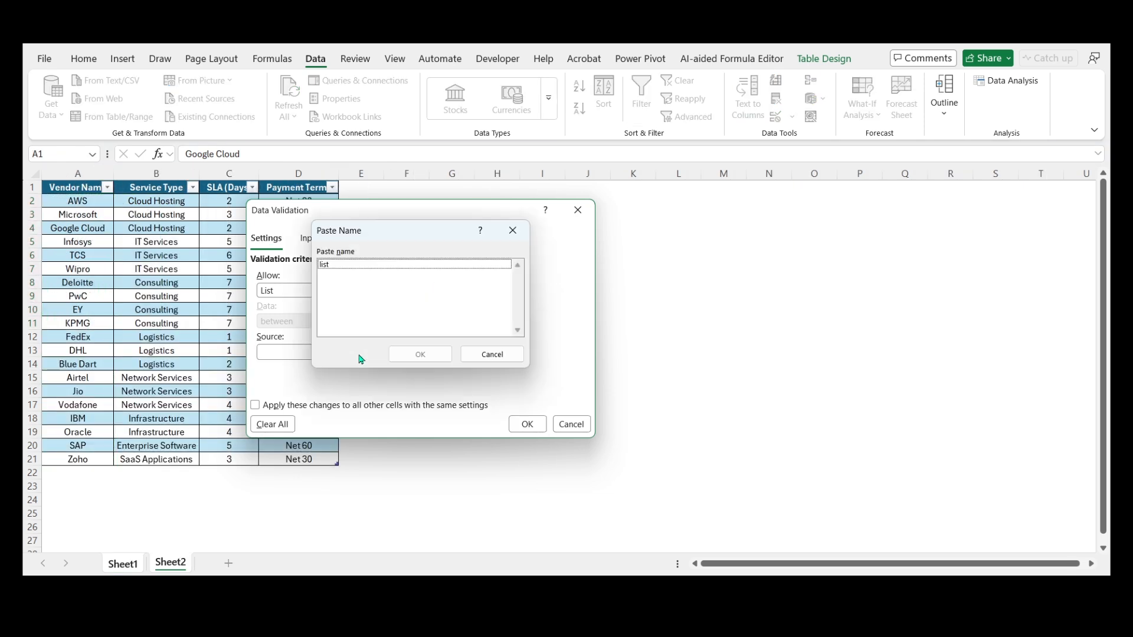
pyautogui.click(341, 266)
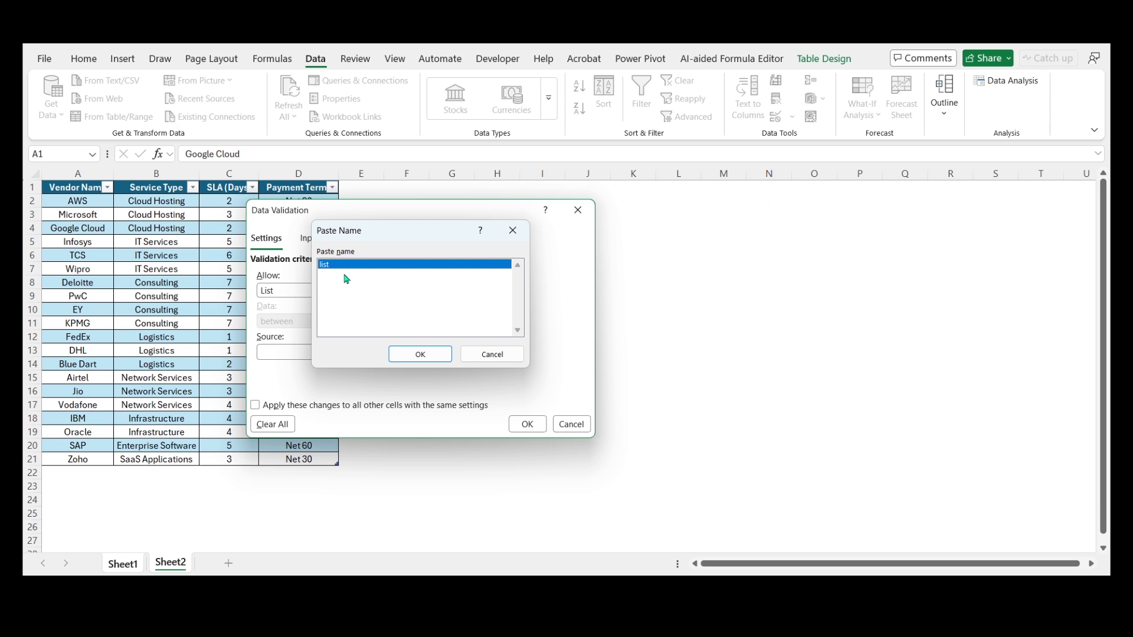
pyautogui.click(420, 354)
pyautogui.click(528, 425)
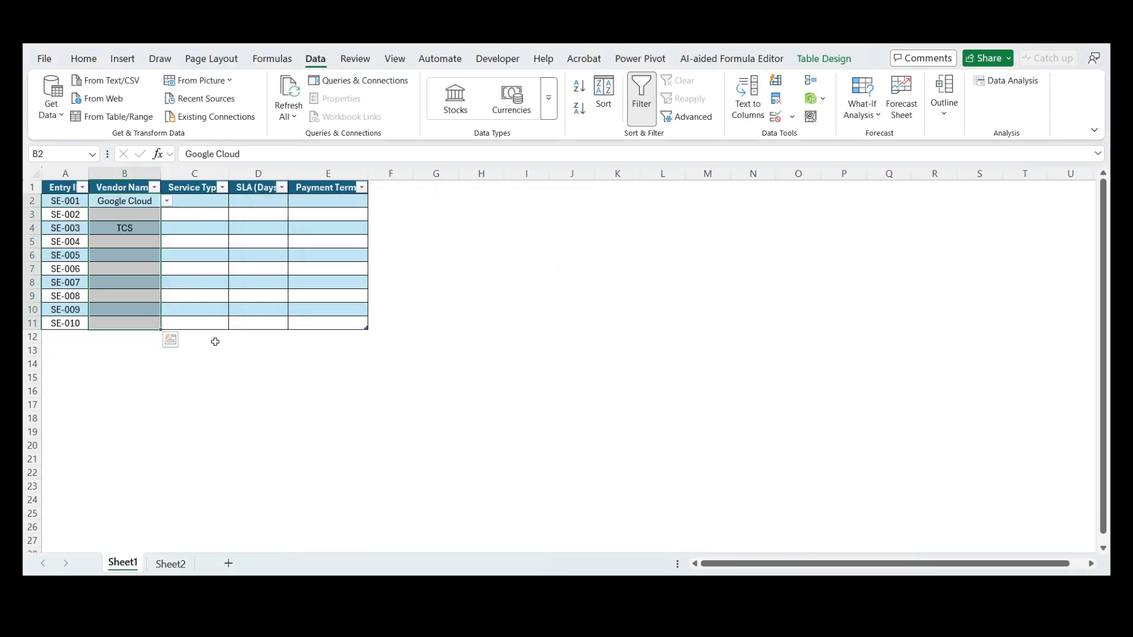
# Check the vendor drop-down list for SE-005 through to its last entry
pyautogui.click(119, 259)
pyautogui.click(167, 255)
pyautogui.click(168, 401)
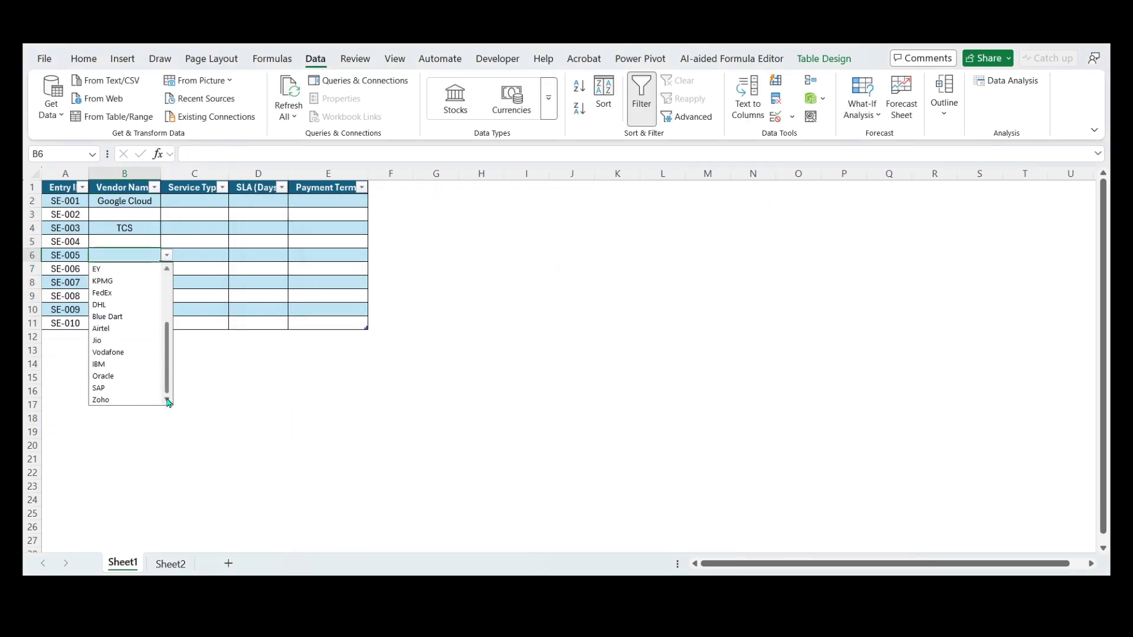
pyautogui.click(200, 283)
# Enter the test vendor xyz in cell A22 below the vendor table on Sheet2
pyautogui.click(171, 564)
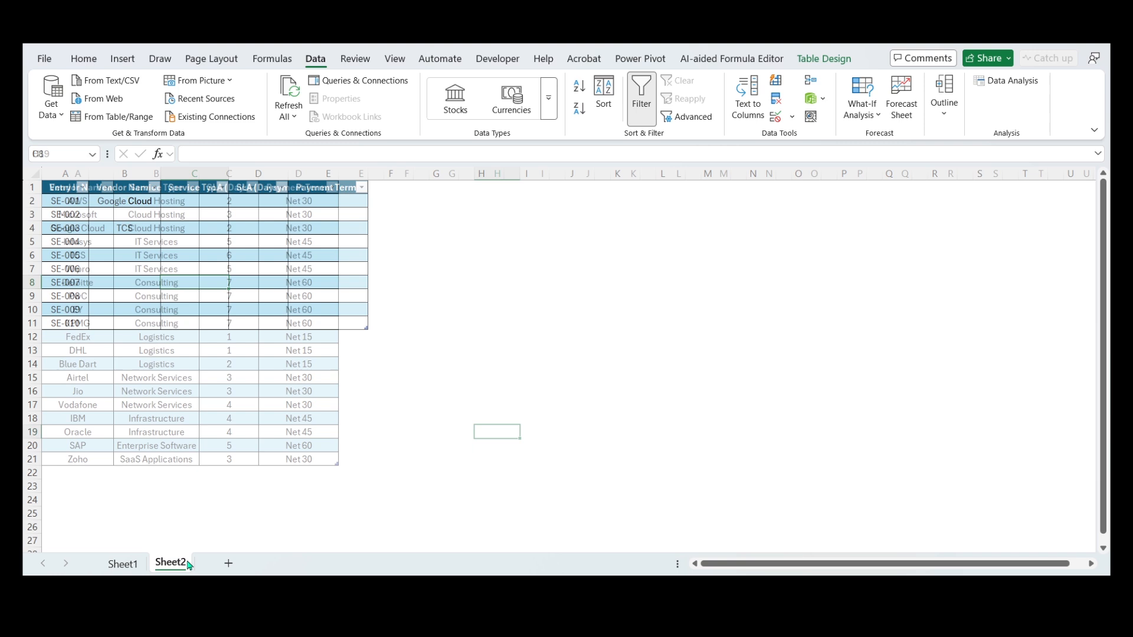
pyautogui.click(90, 473)
pyautogui.write('xyz')
pyautogui.press('Tab')
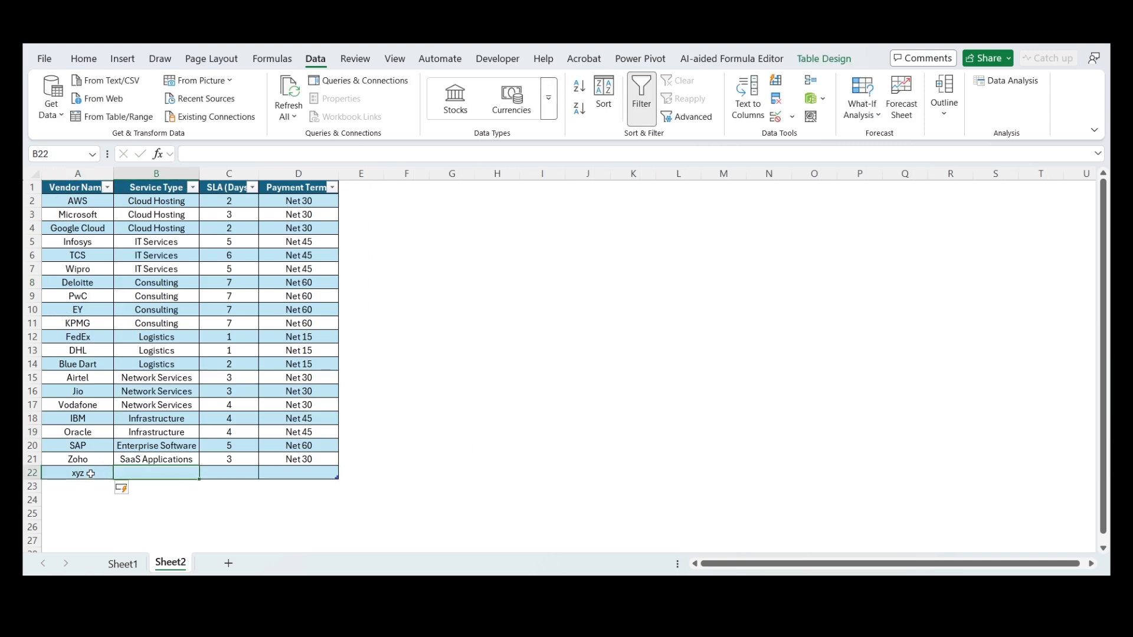
# Check the vendor drop-down list for SE-006 on Sheet1 for the test vendor xyz
pyautogui.click(118, 563)
pyautogui.click(154, 270)
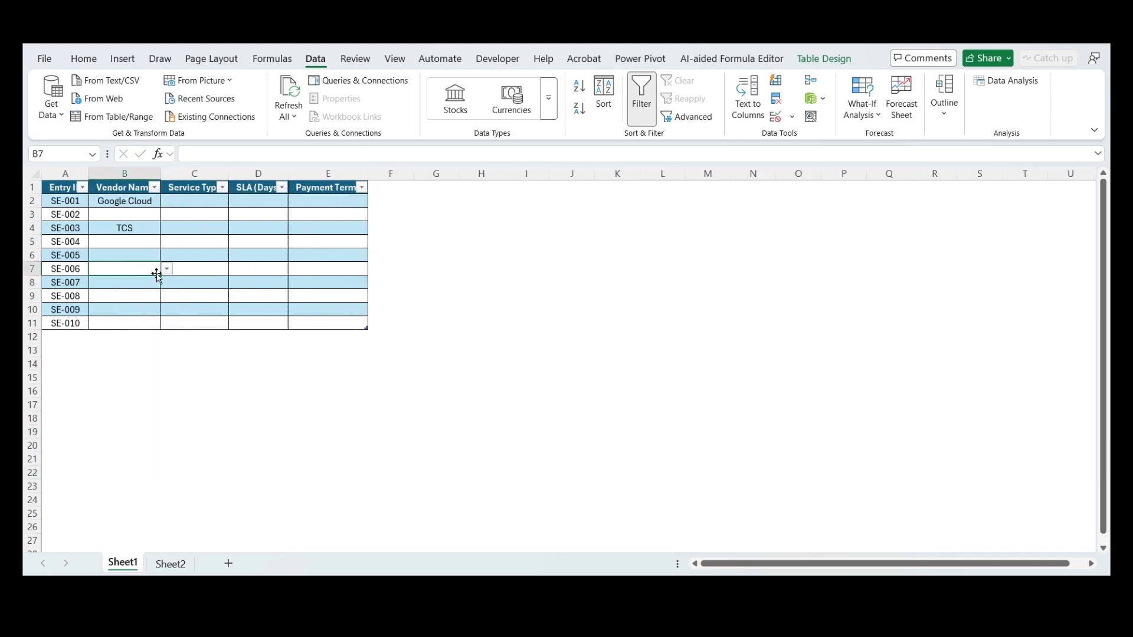
pyautogui.click(167, 269)
pyautogui.moveTo(167, 307); pyautogui.dragTo(169, 422)
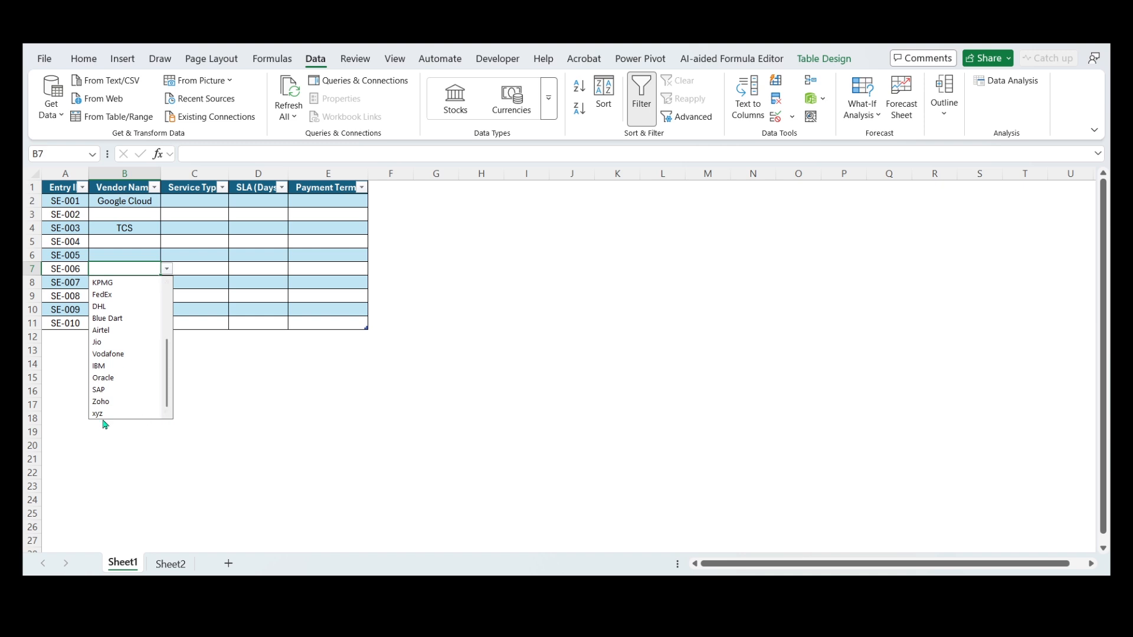
pyautogui.click(244, 380)
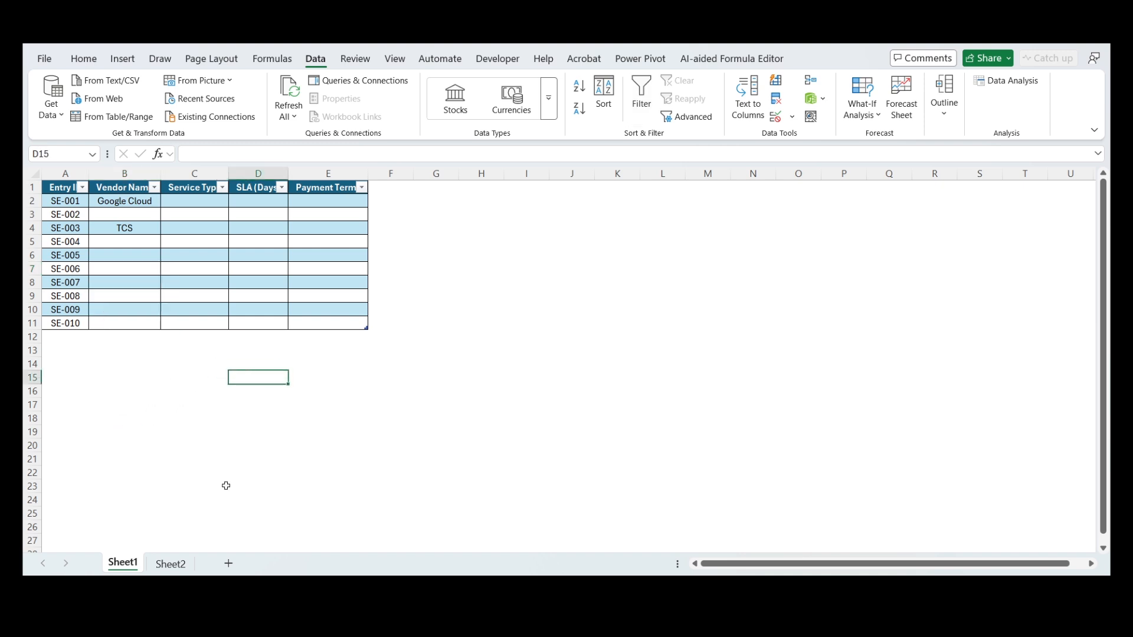
pyautogui.click(170, 564)
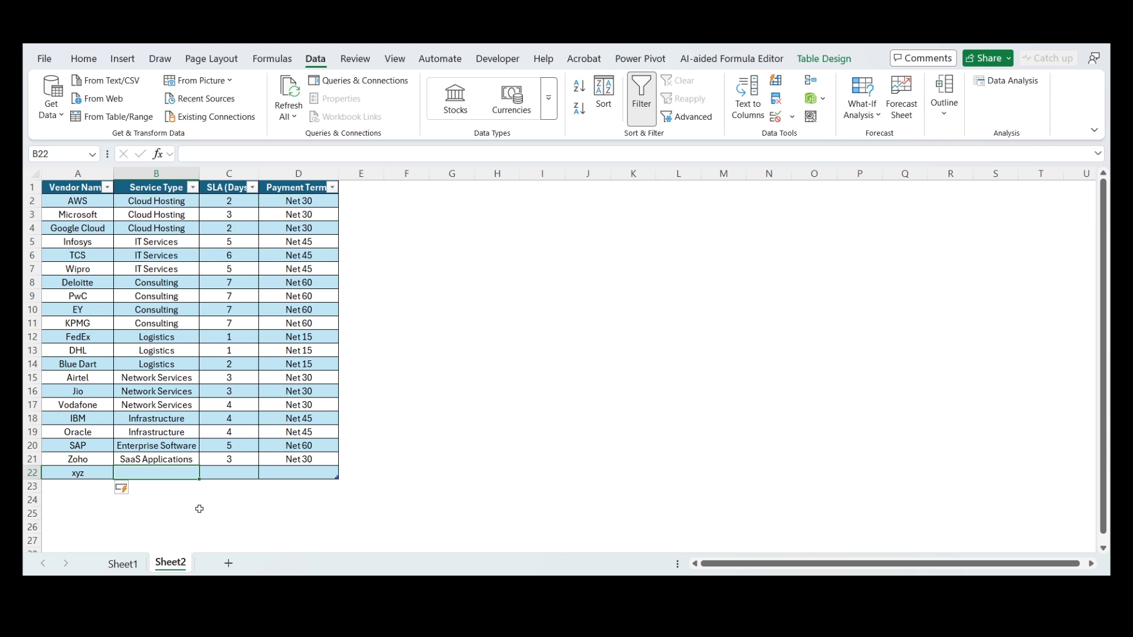
pyautogui.hotkey('ctrl', 'pageup')
pyautogui.click(195, 200)
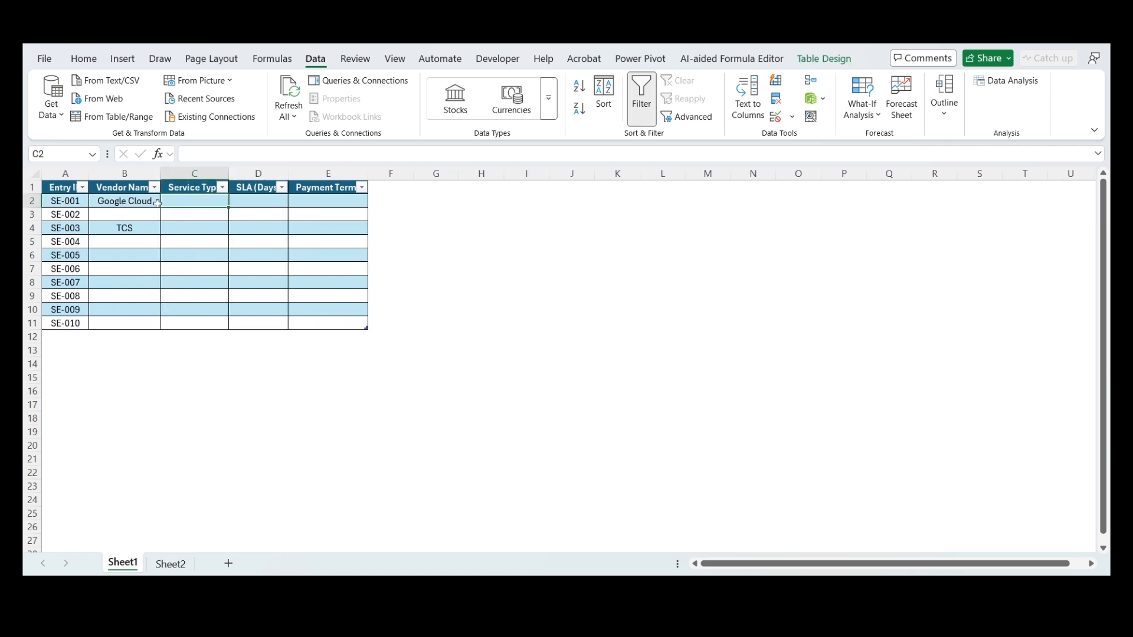
pyautogui.click(131, 201)
pyautogui.moveTo(198, 202); pyautogui.dragTo(311, 203)
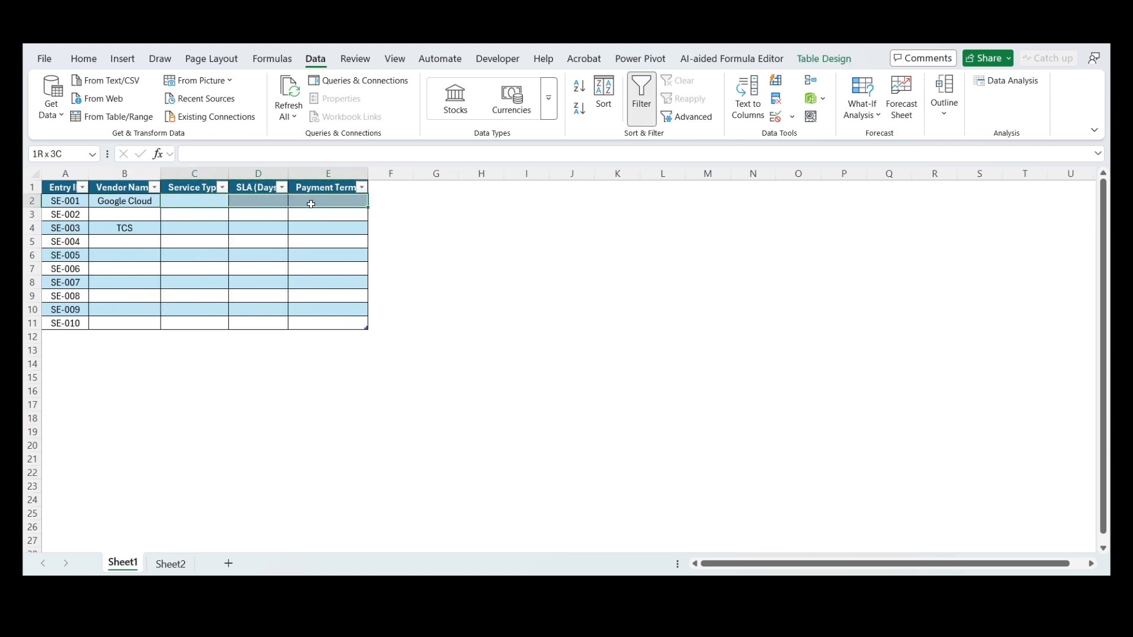
# Start an XLOOKUP formula in the Service Type cell of SE-001 with [@[Vendor Name]] as the lookup value
pyautogui.click(200, 202)
pyautogui.write('=')
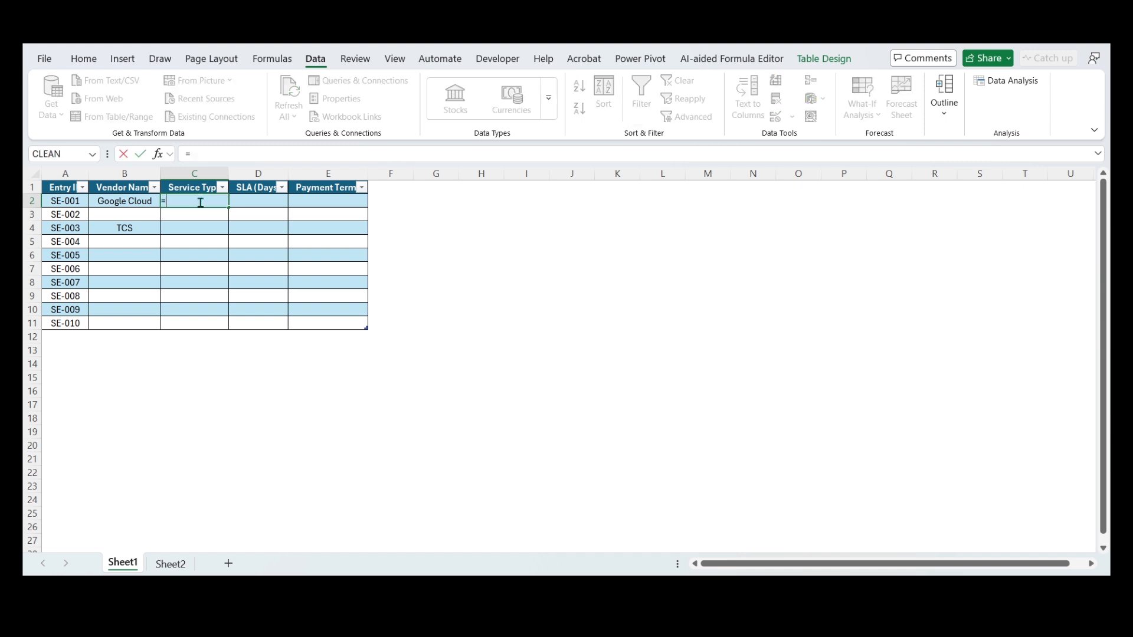
pyautogui.write('xlook')
pyautogui.press('Tab')
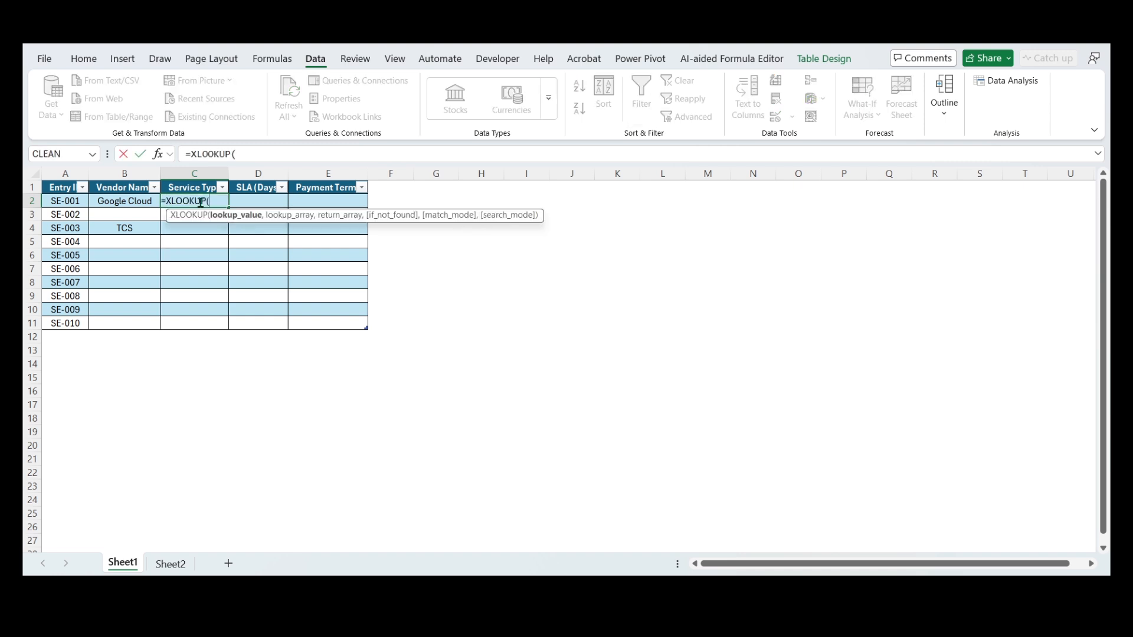
pyautogui.click(134, 199)
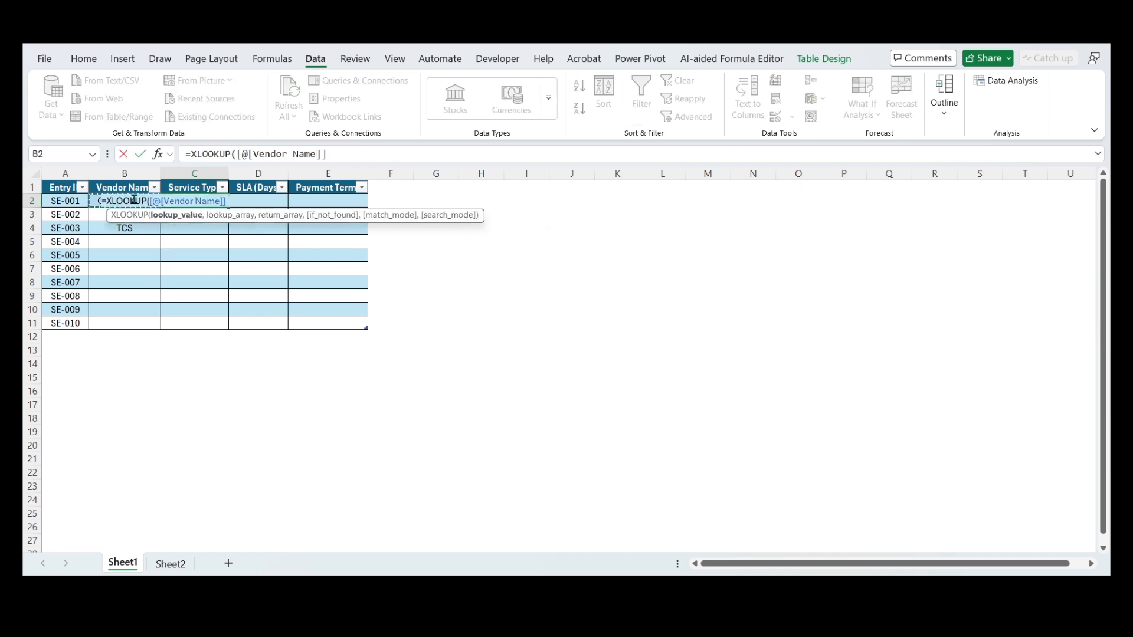
pyautogui.write(',')
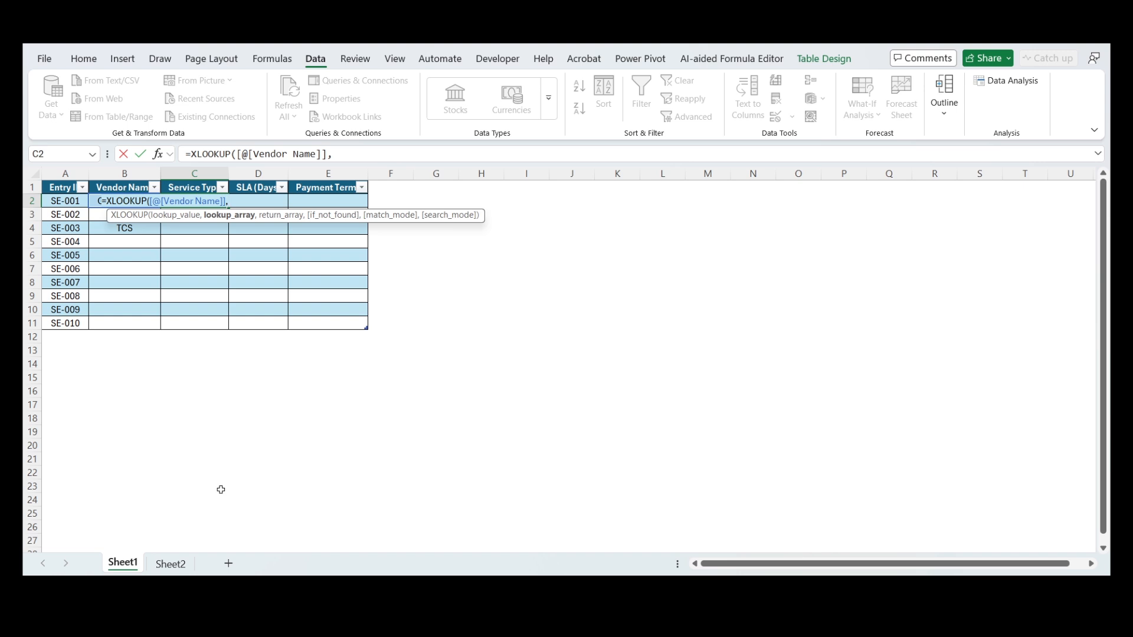
# Add Vendor[Vendor Name] as the lookup array of the XLOOKUP formula
pyautogui.write('vendor')
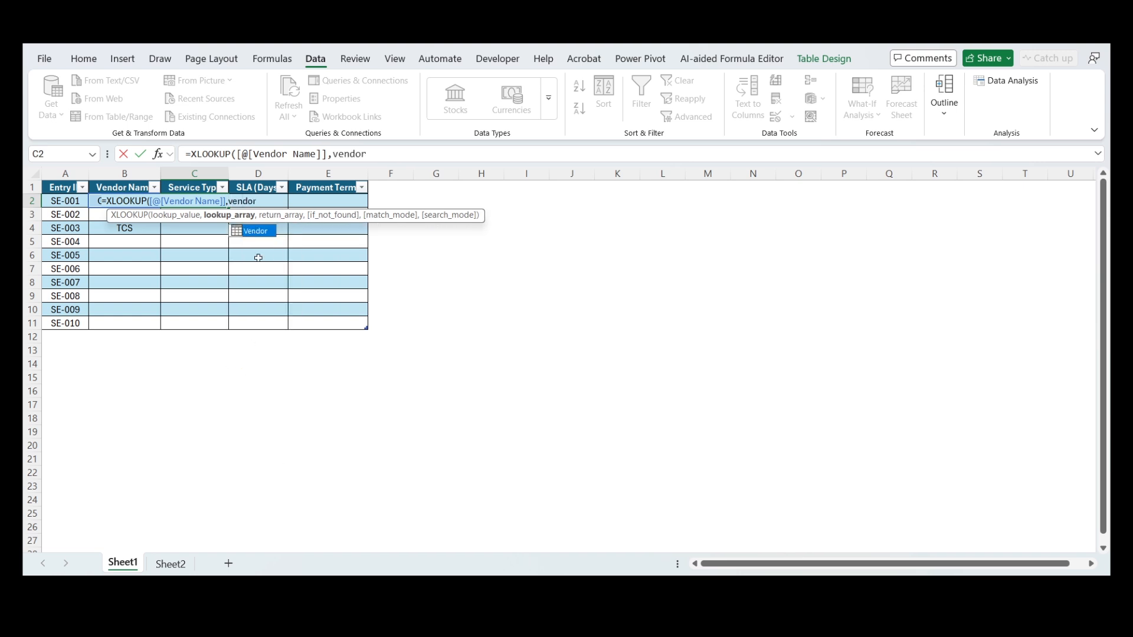
pyautogui.doubleClick(246, 231)
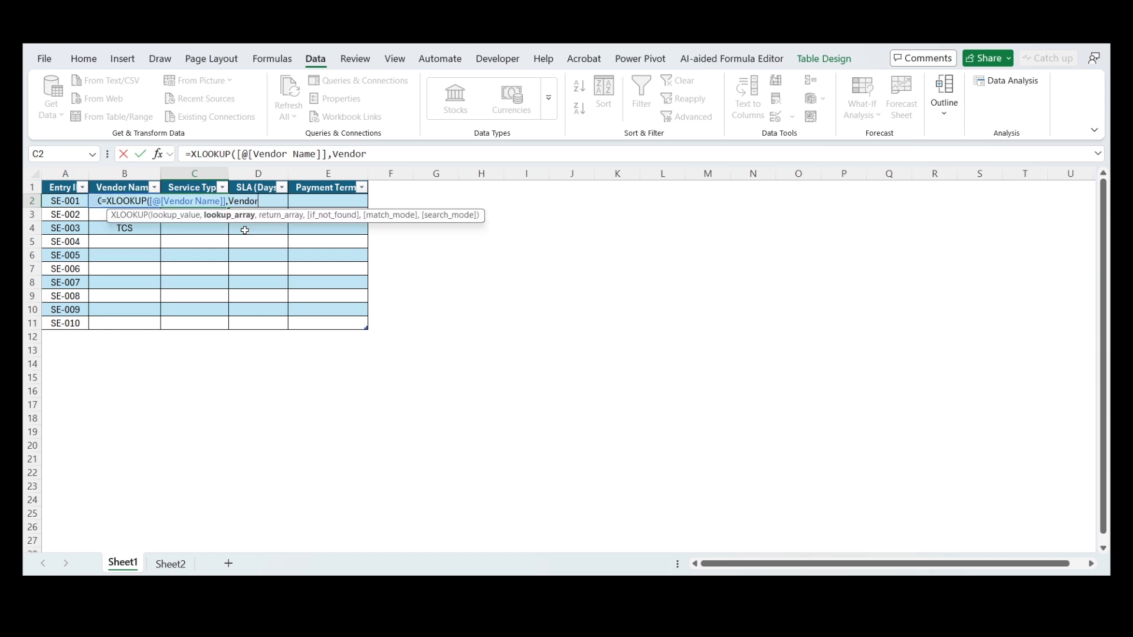
pyautogui.write('[')
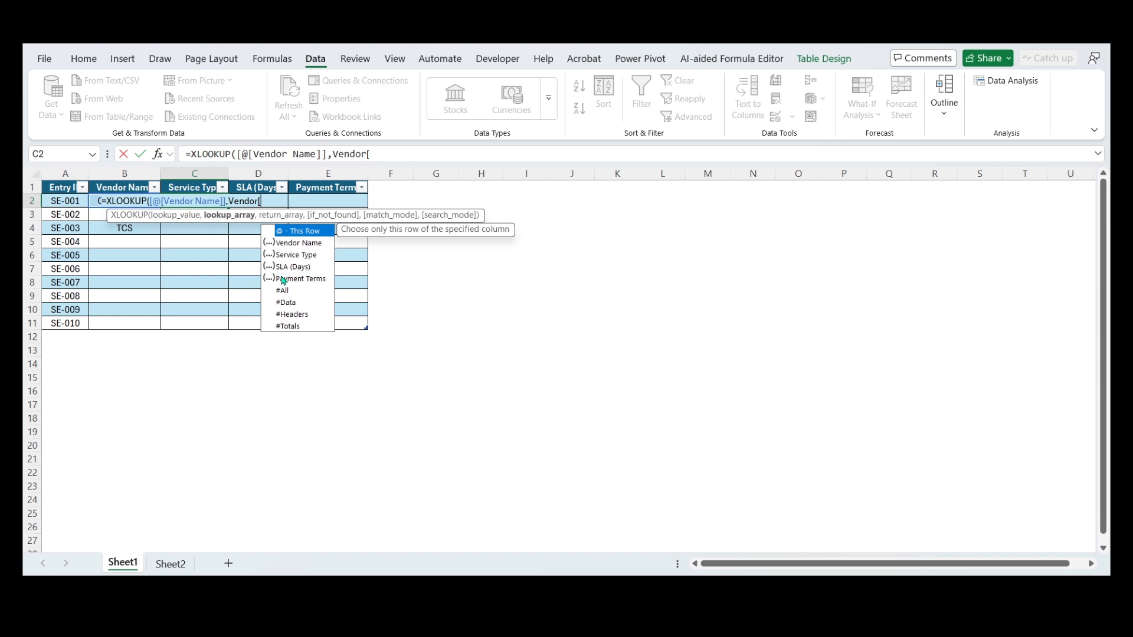
pyautogui.doubleClick(288, 245)
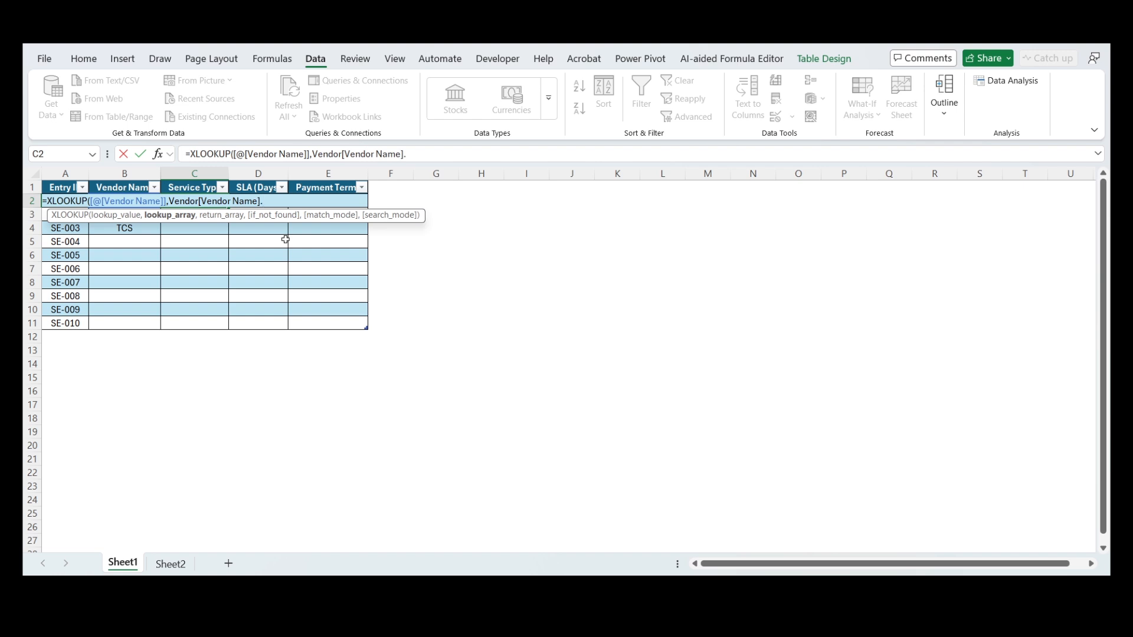
pyautogui.write(',')
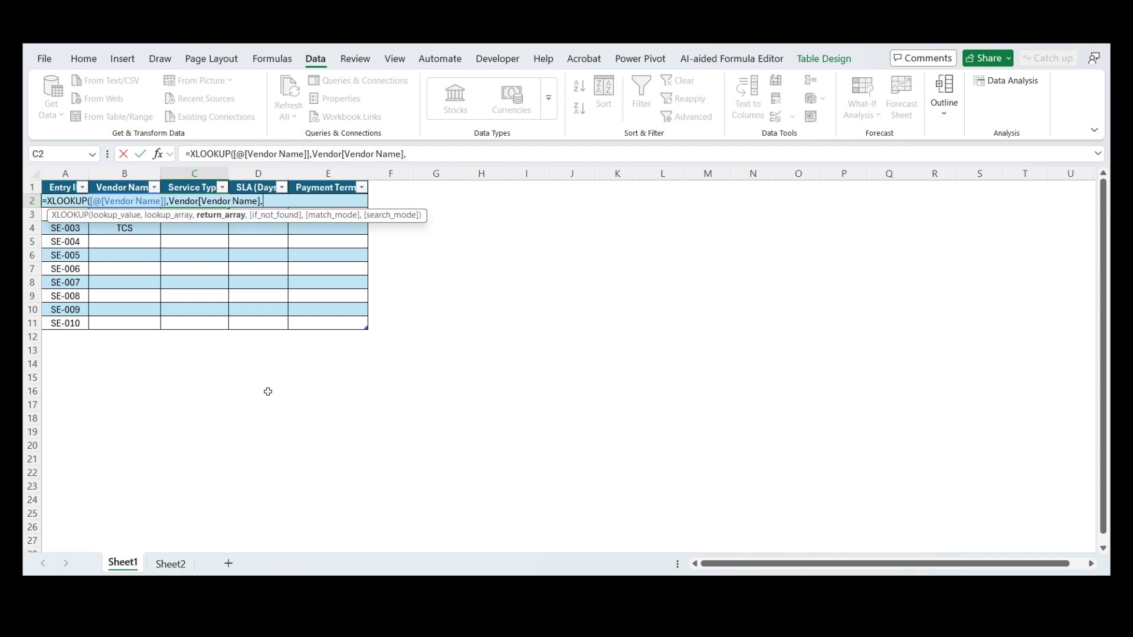
# Add Vendor[Service Type] as the return array and complete the XLOOKUP formula for the Service Type column
pyautogui.write('ven')
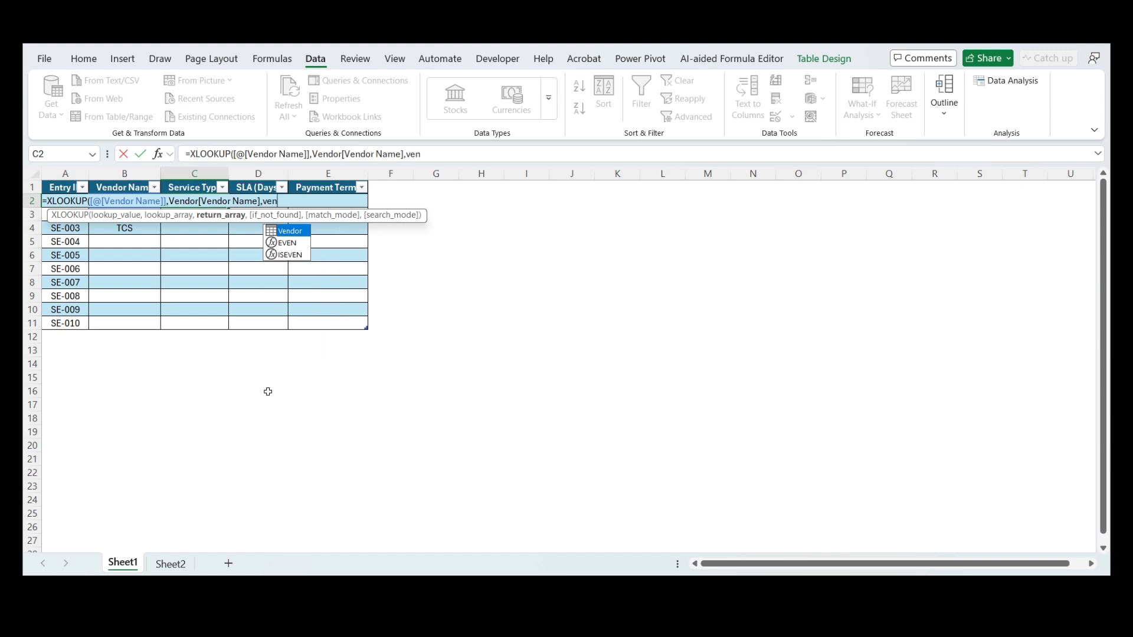
pyautogui.doubleClick(294, 231)
pyautogui.write('[')
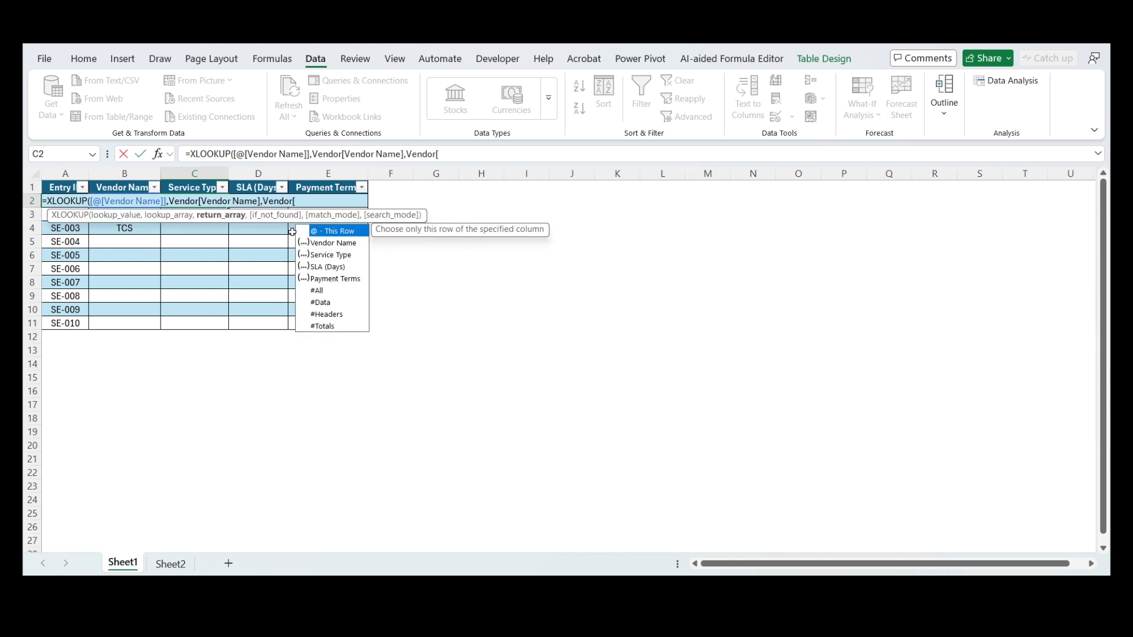
pyautogui.doubleClick(328, 260)
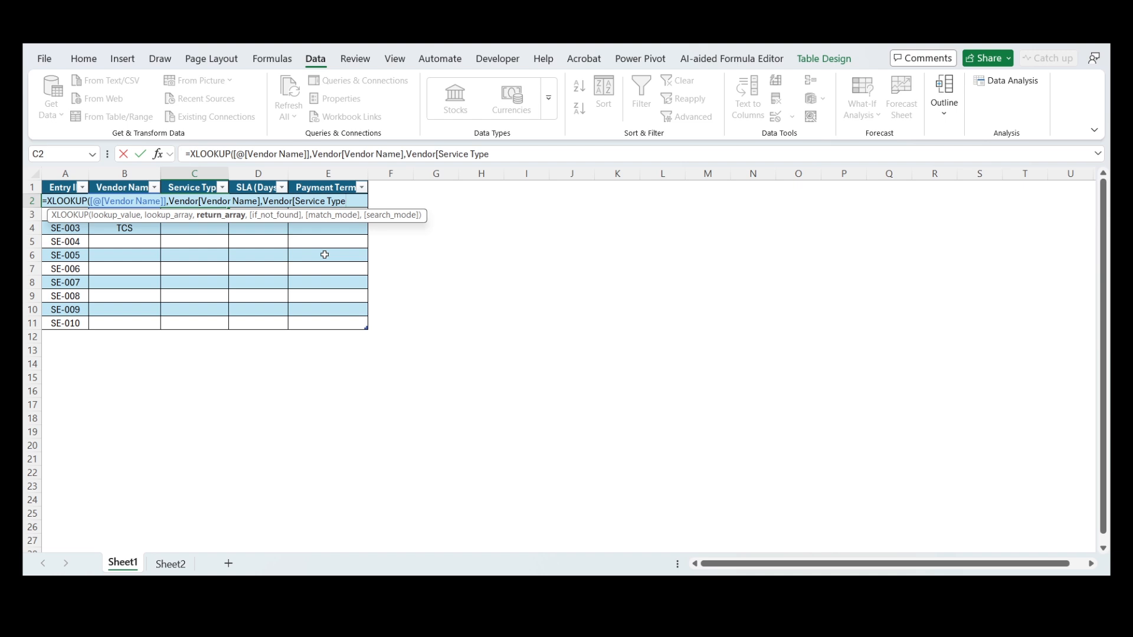
pyautogui.write(']')
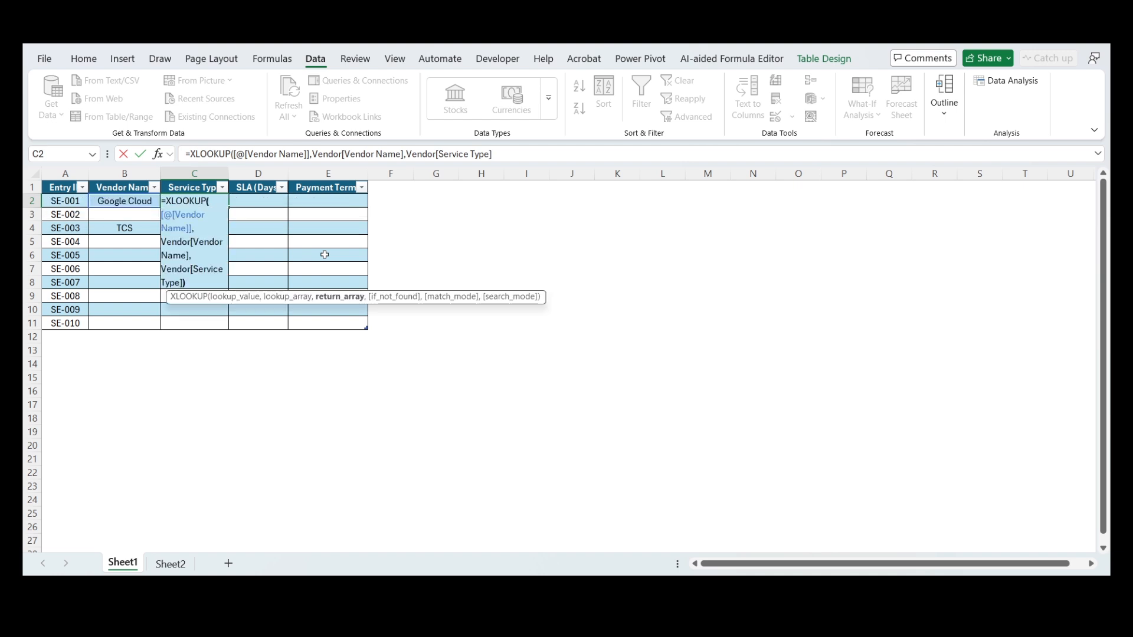
pyautogui.write(')')
pyautogui.press('Return')
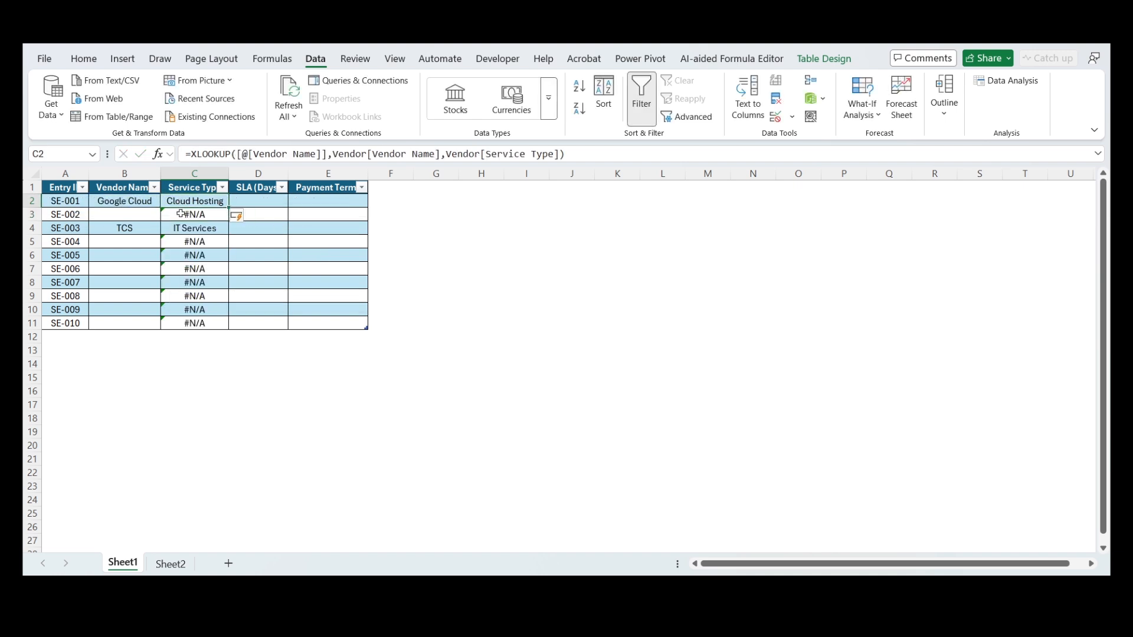
pyautogui.click(179, 228)
pyautogui.click(139, 241)
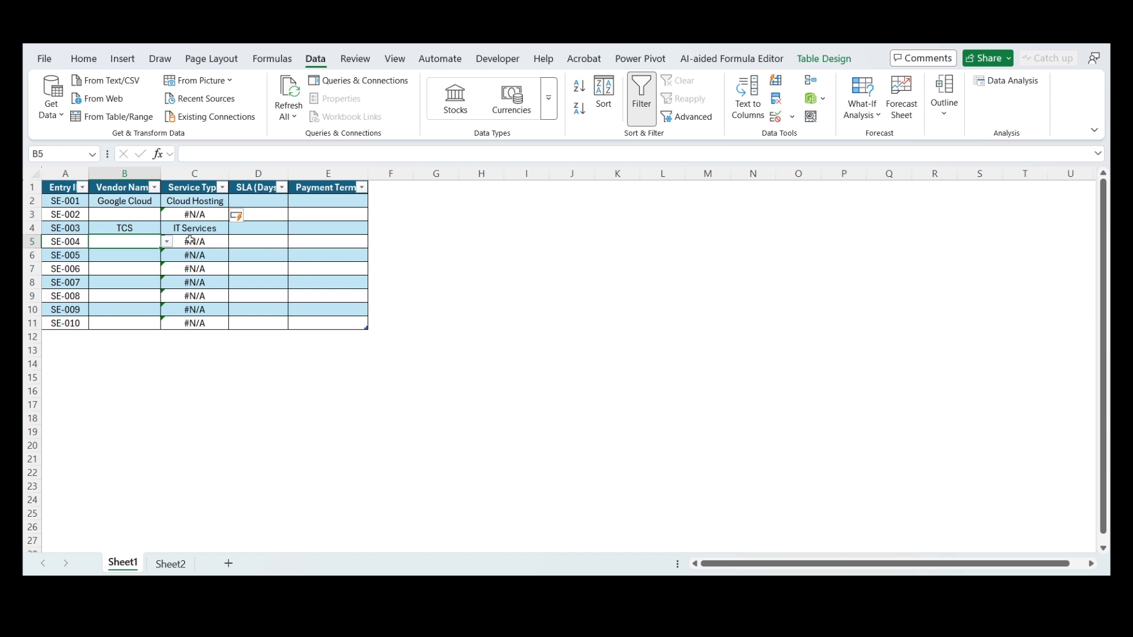
pyautogui.moveTo(190, 241); pyautogui.dragTo(190, 309)
# Add an empty string "" as the if-not-found value of the Service Type XLOOKUP formula in C2
pyautogui.click(198, 202)
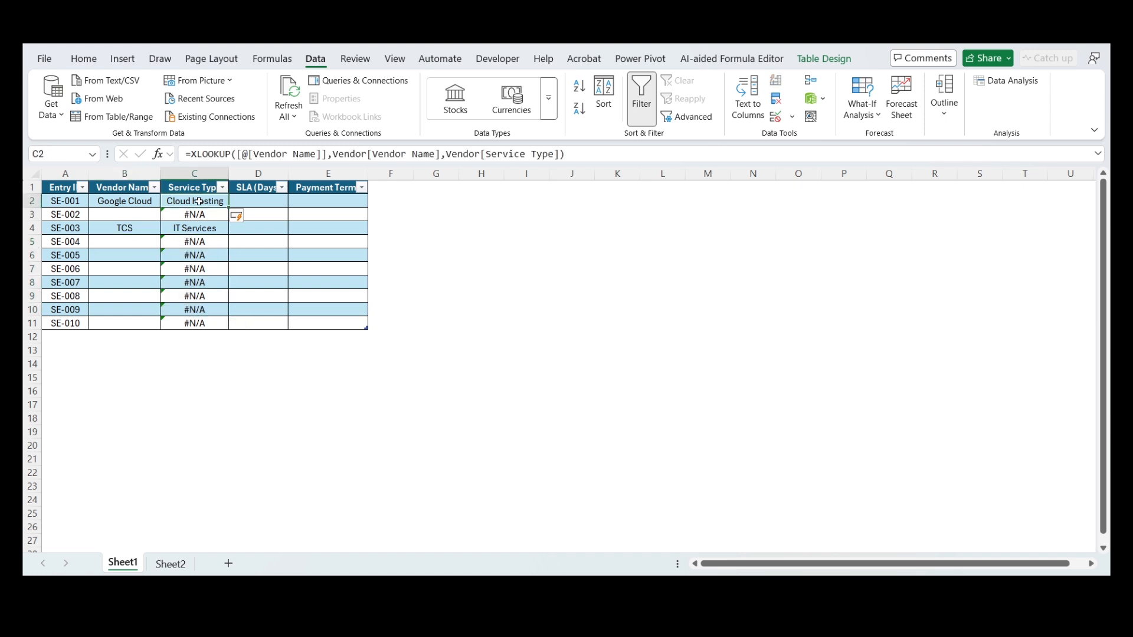
pyautogui.click(560, 154)
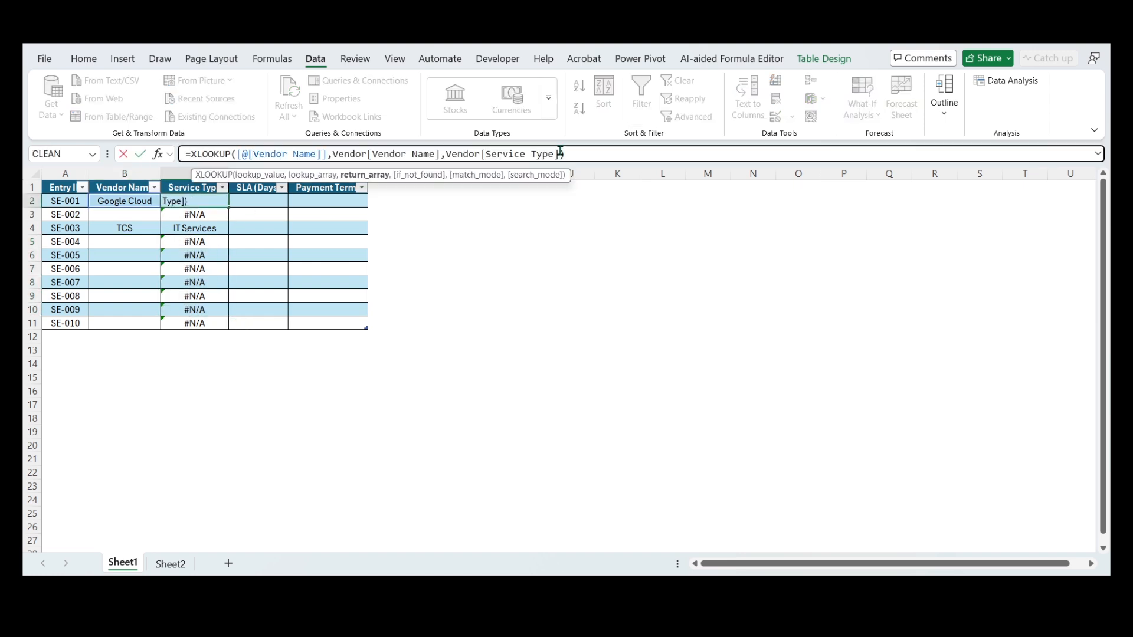
pyautogui.write(',""')
pyautogui.press('Return')
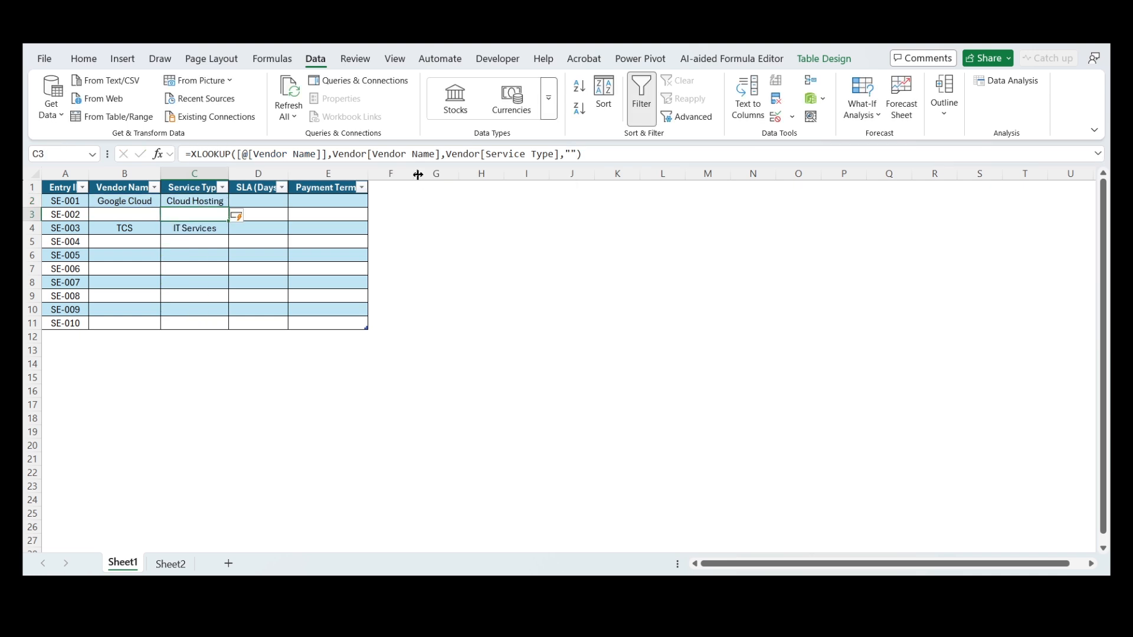
# Choose TCS from the vendor drop-down list for entry SE-002
pyautogui.click(106, 215)
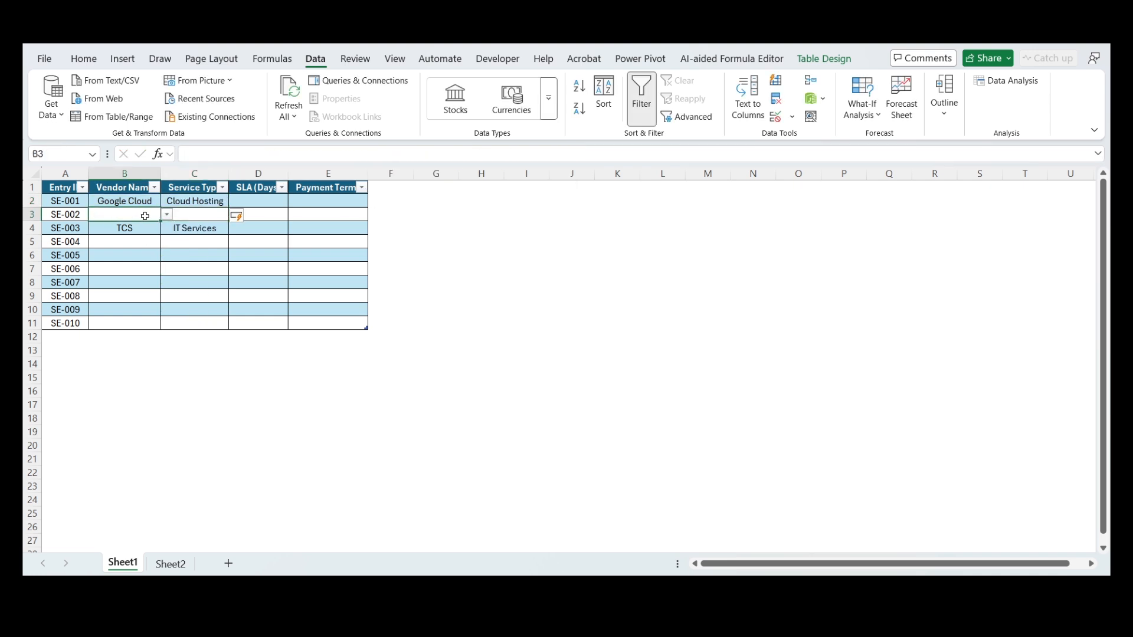
pyautogui.click(167, 216)
pyautogui.click(118, 276)
pyautogui.click(201, 214)
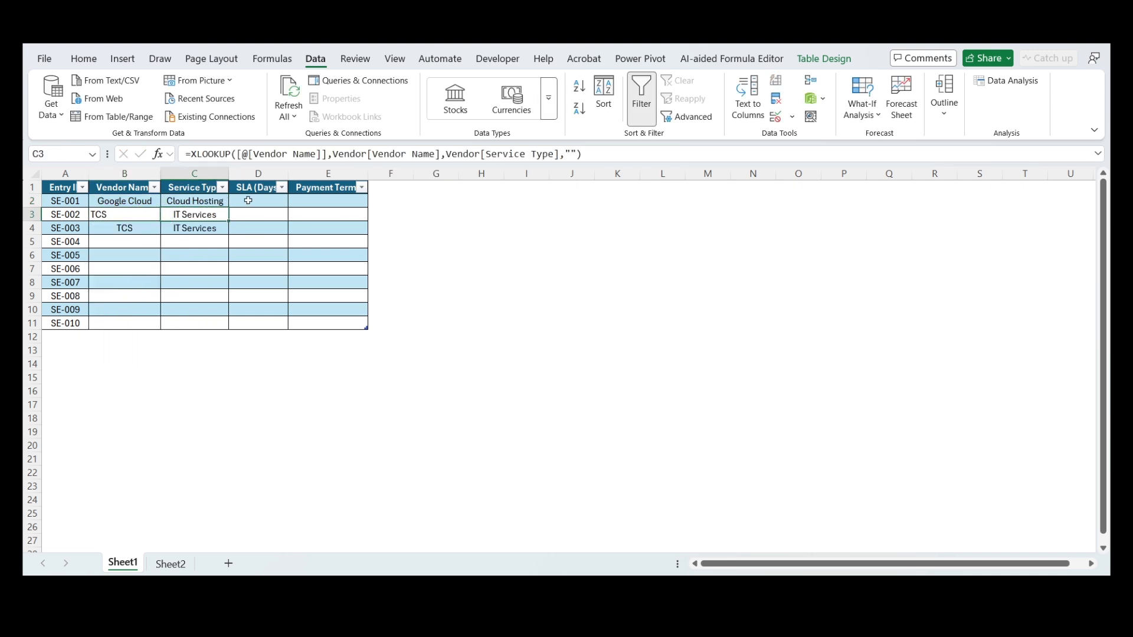
# Copy the Service Type XLOOKUP formula from C2 and paste it into the SLA (Days) cell D2
pyautogui.moveTo(248, 200); pyautogui.dragTo(339, 198)
pyautogui.click(199, 200)
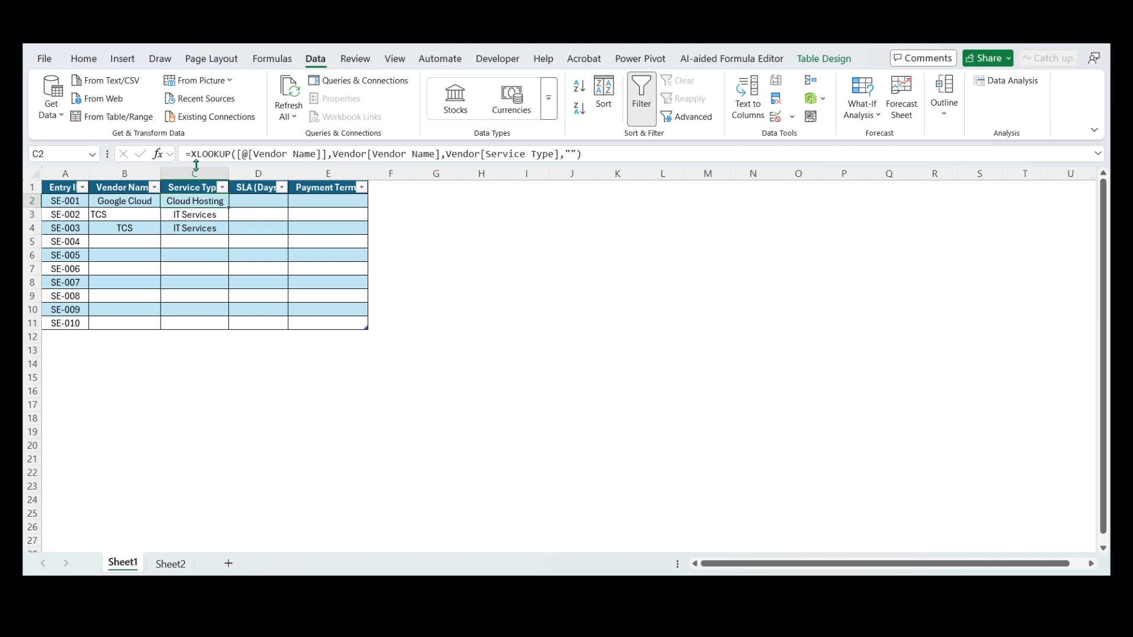
pyautogui.moveTo(460, 157); pyautogui.dragTo(632, 142)
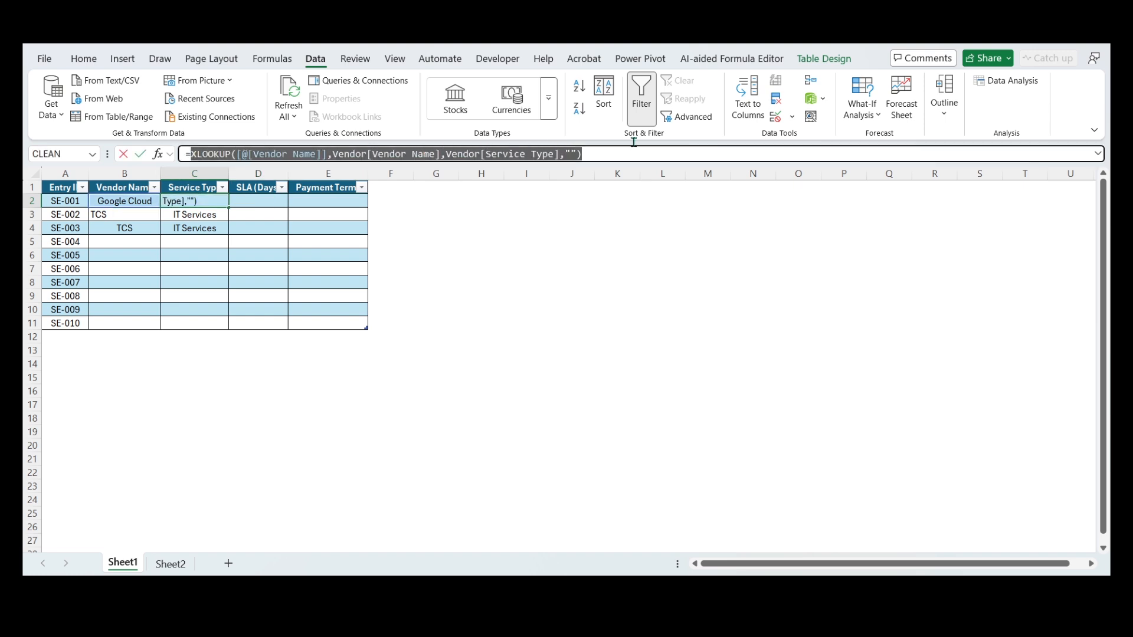
pyautogui.hotkey('ctrl', 'c')
pyautogui.press('Escape')
pyautogui.click(258, 198)
pyautogui.click(247, 155)
pyautogui.hotkey('ctrl', 'v')
# Change the return array of the D2 formula to Vendor[SLA (Days)] and complete it for the SLA (Days) column
pyautogui.moveTo(434, 156); pyautogui.dragTo(485, 155)
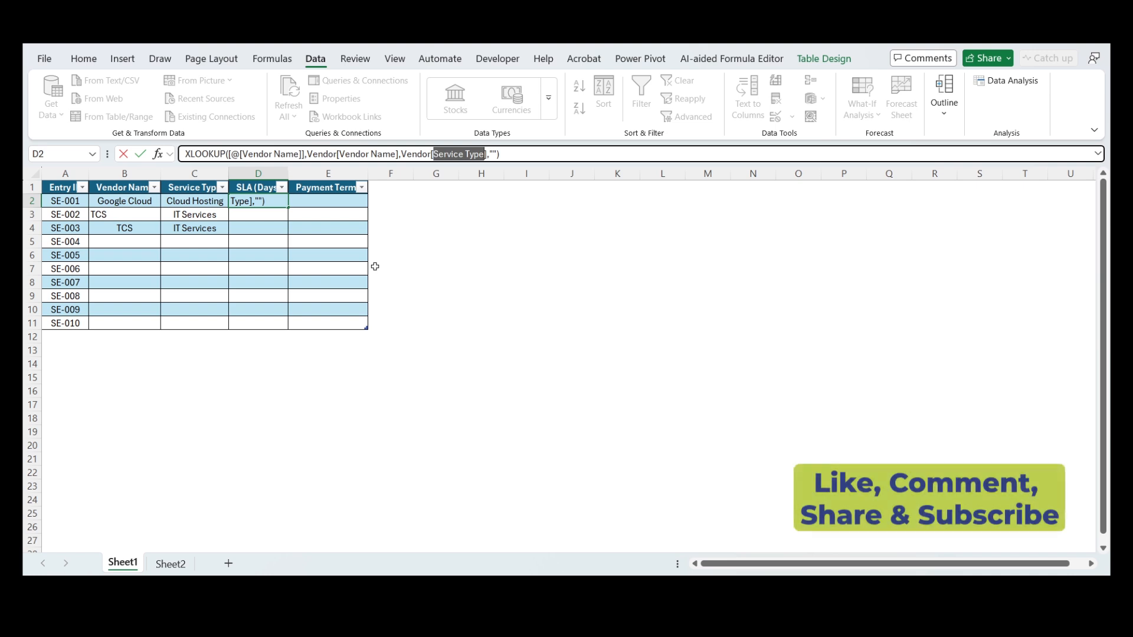
pyautogui.write('SLA')
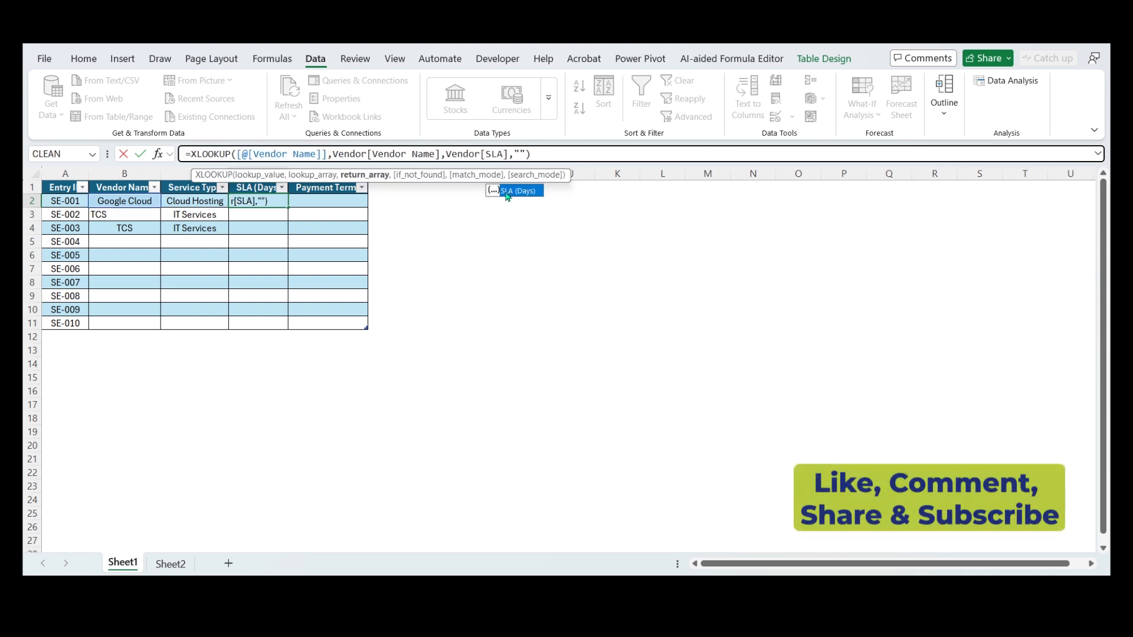
pyautogui.doubleClick(508, 192)
pyautogui.press('Return')
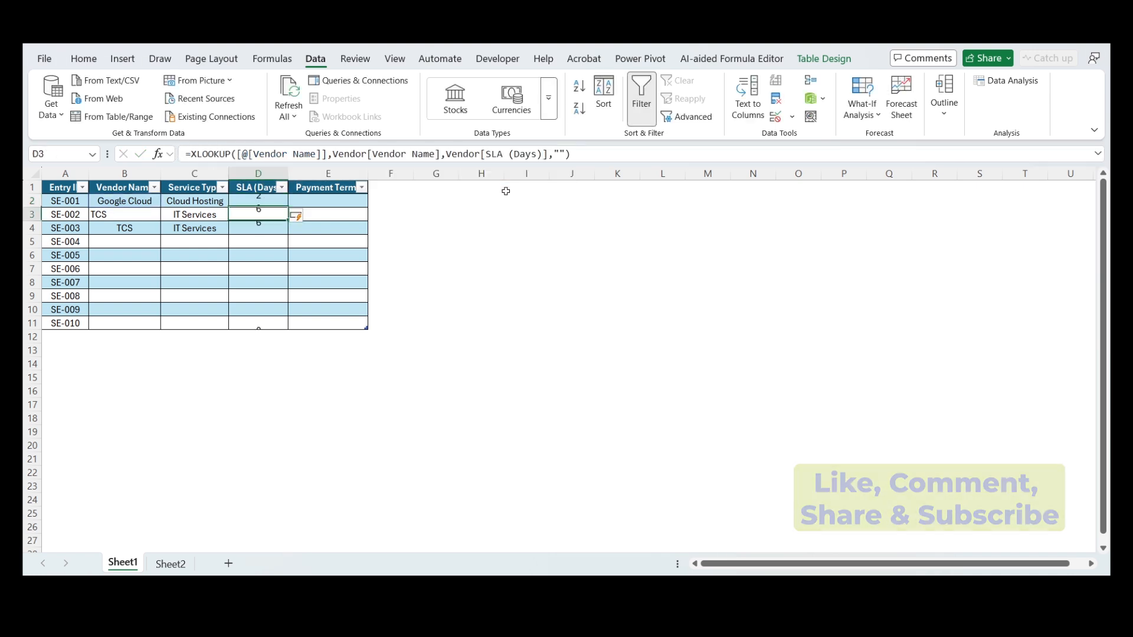
# Copy the SLA (Days) XLOOKUP formula and paste it into the Payment Terms cell E2
pyautogui.click(185, 151)
pyautogui.press('Escape')
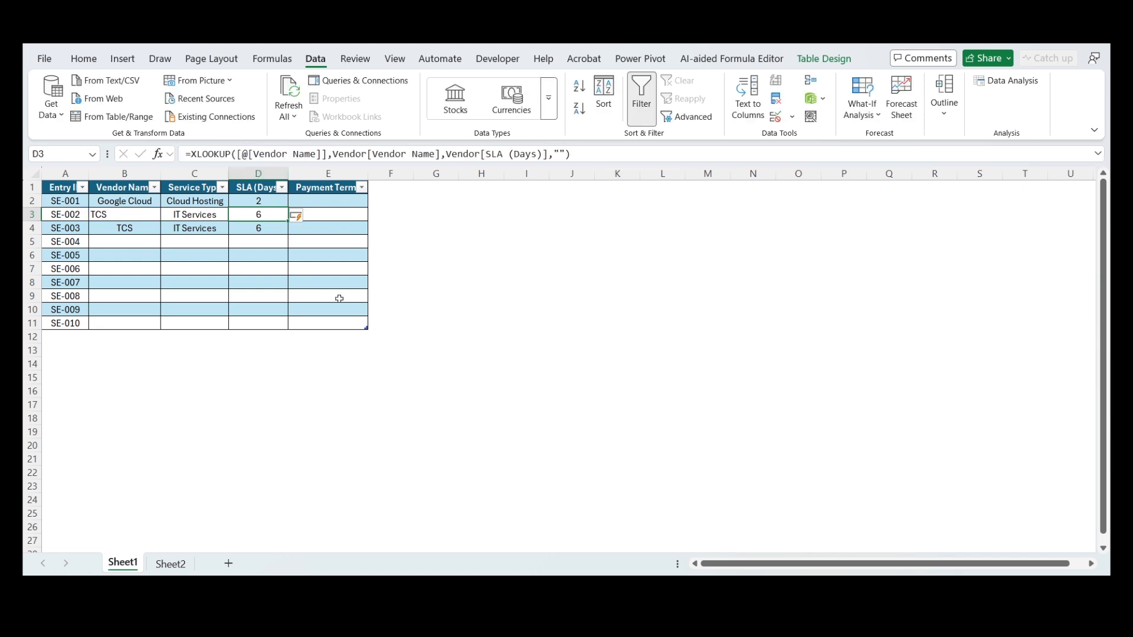
pyautogui.click(342, 205)
pyautogui.click(274, 154)
pyautogui.hotkey('ctrl', 'v')
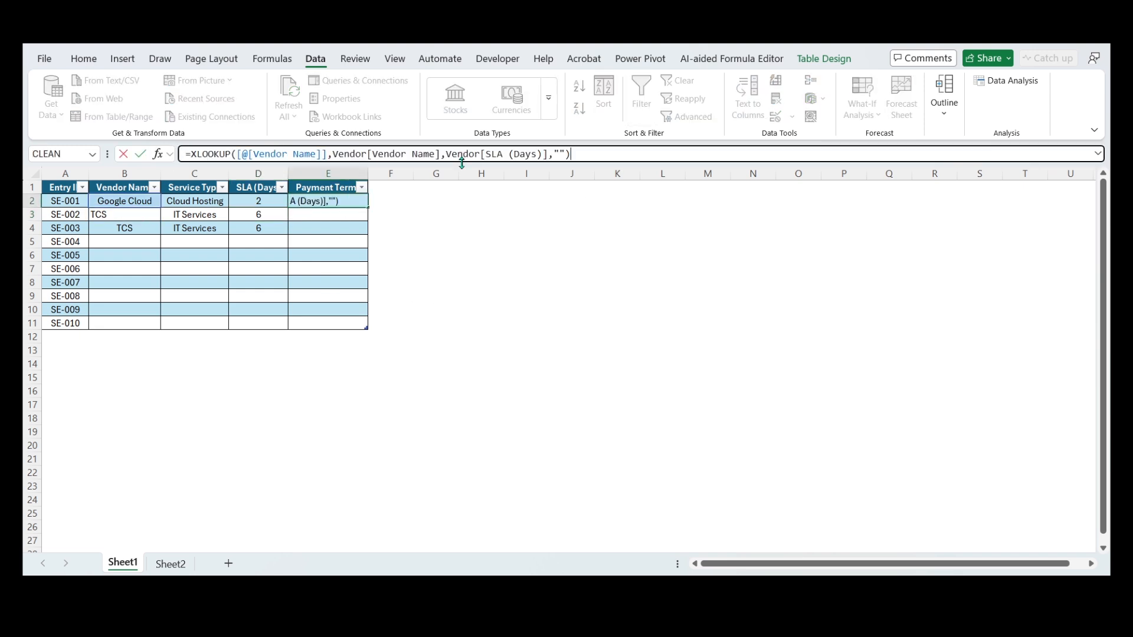
# Replace the return array of the E2 formula with Vendor[Payment Terms] and complete it for the Payment Terms column
pyautogui.moveTo(485, 154); pyautogui.dragTo(543, 154)
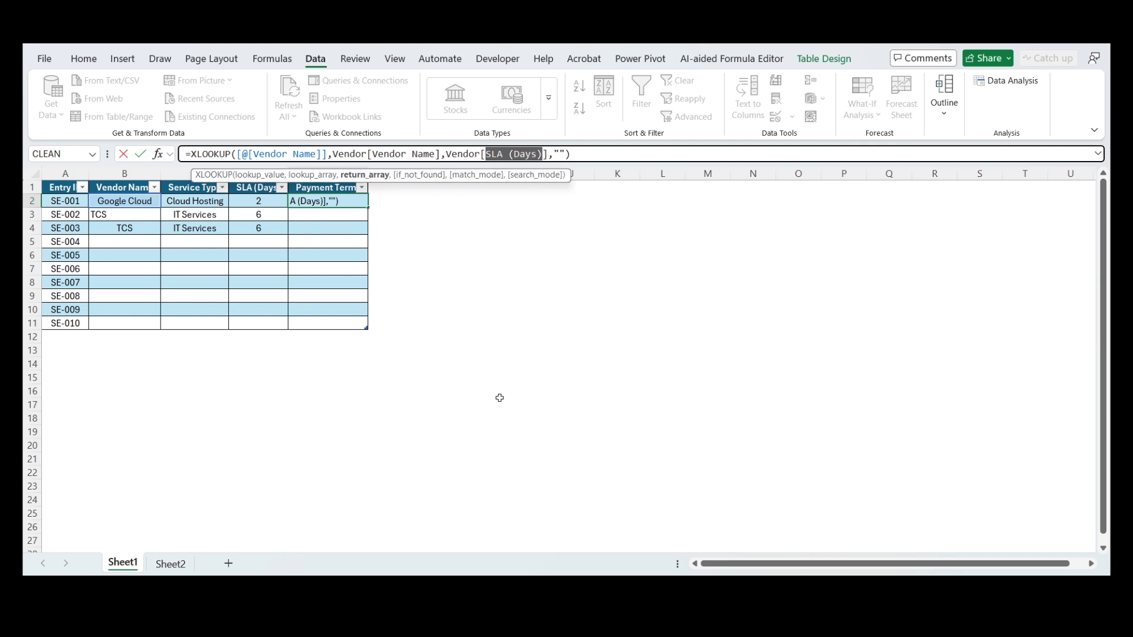
pyautogui.write('Paym')
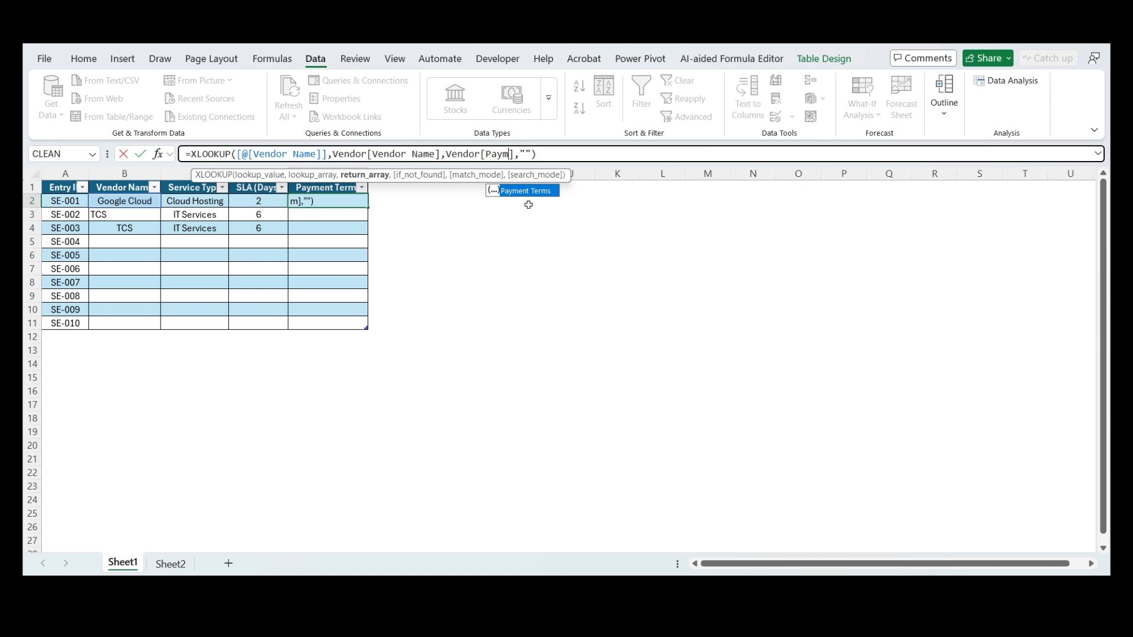
pyautogui.doubleClick(522, 192)
pyautogui.press('Return')
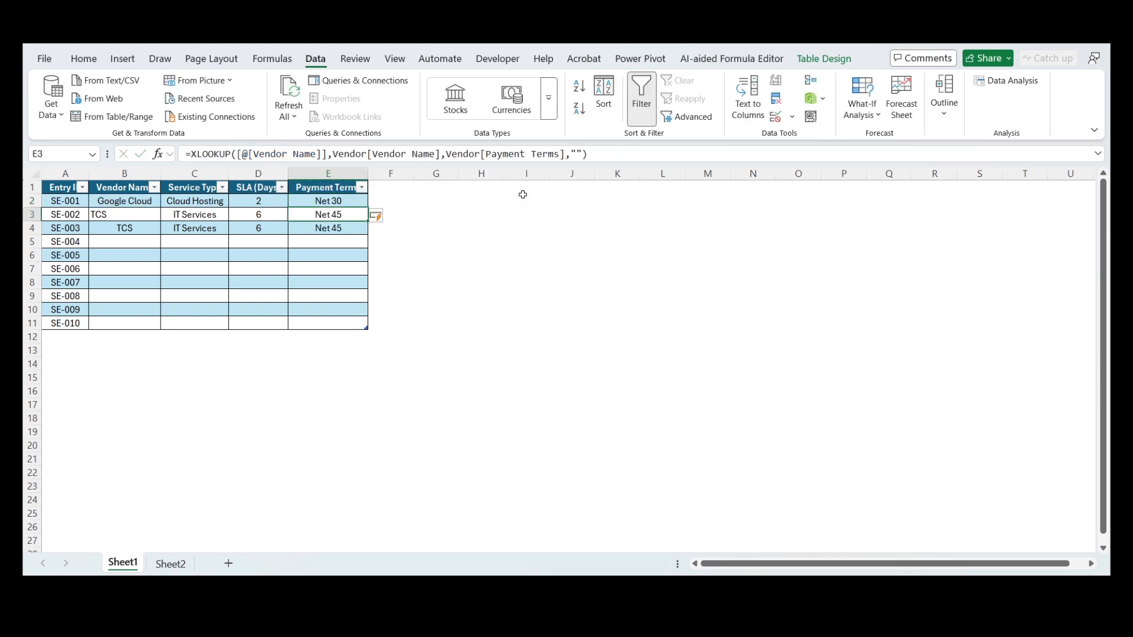
# Choose TCS as the vendor for SE-006 and PwC for SE-005 from the drop-down lists
pyautogui.click(144, 270)
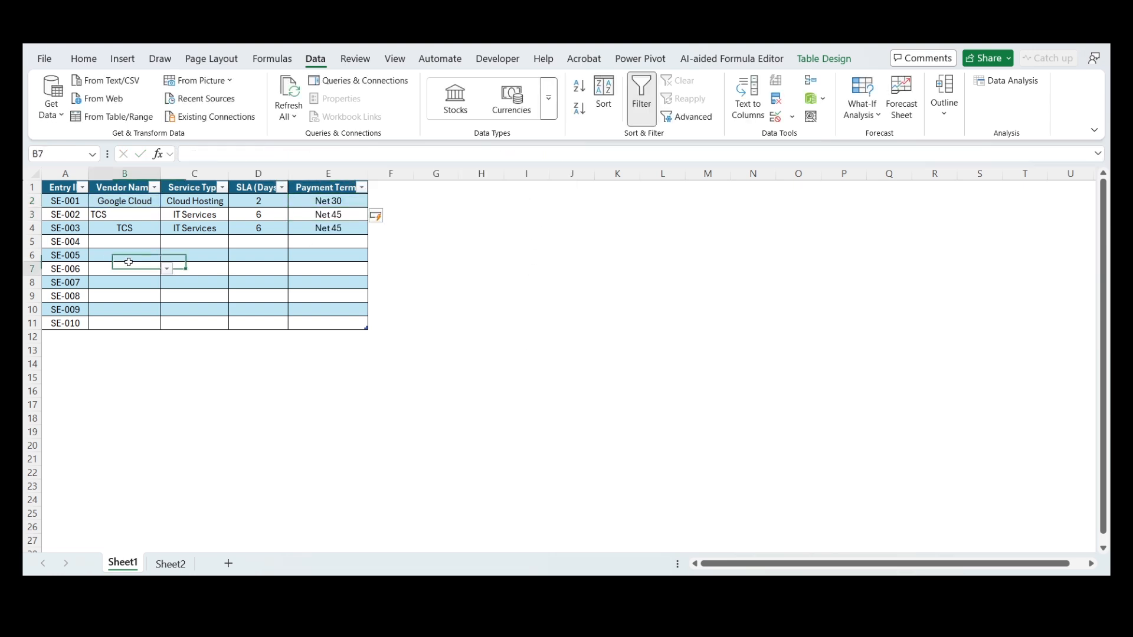
pyautogui.click(167, 270)
pyautogui.click(125, 330)
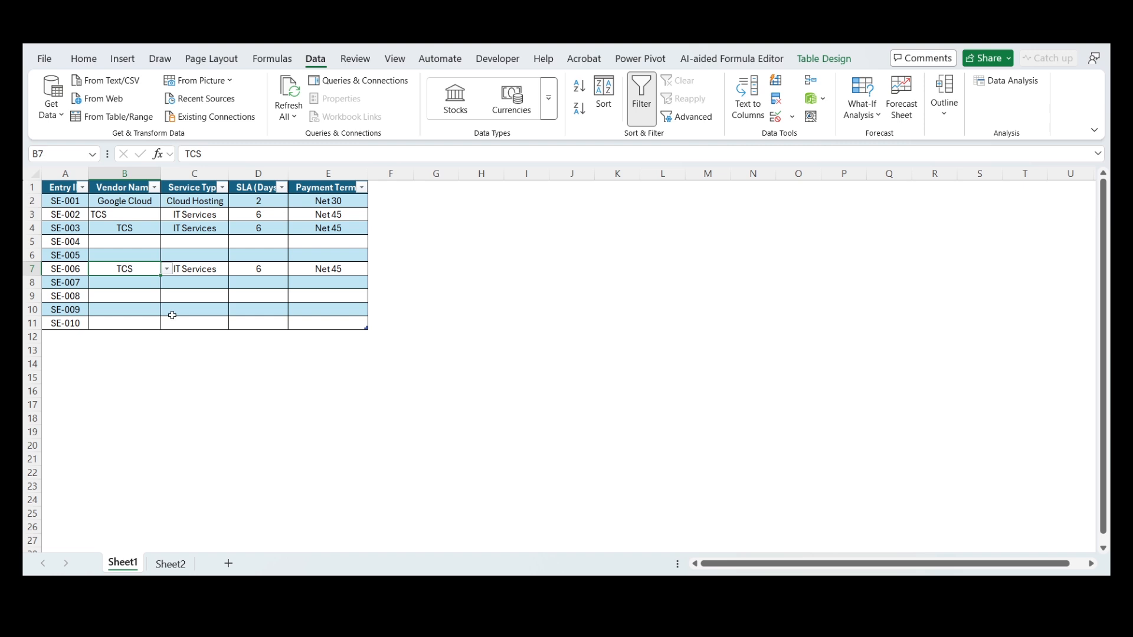
pyautogui.click(156, 255)
pyautogui.click(167, 256)
pyautogui.click(126, 348)
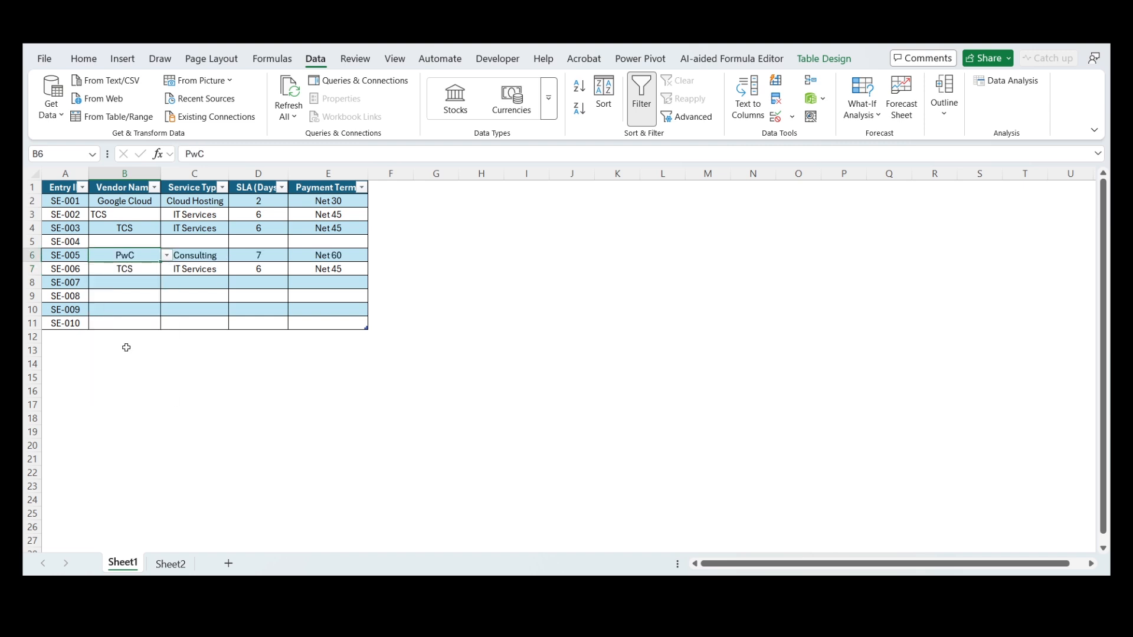
pyautogui.click(232, 312)
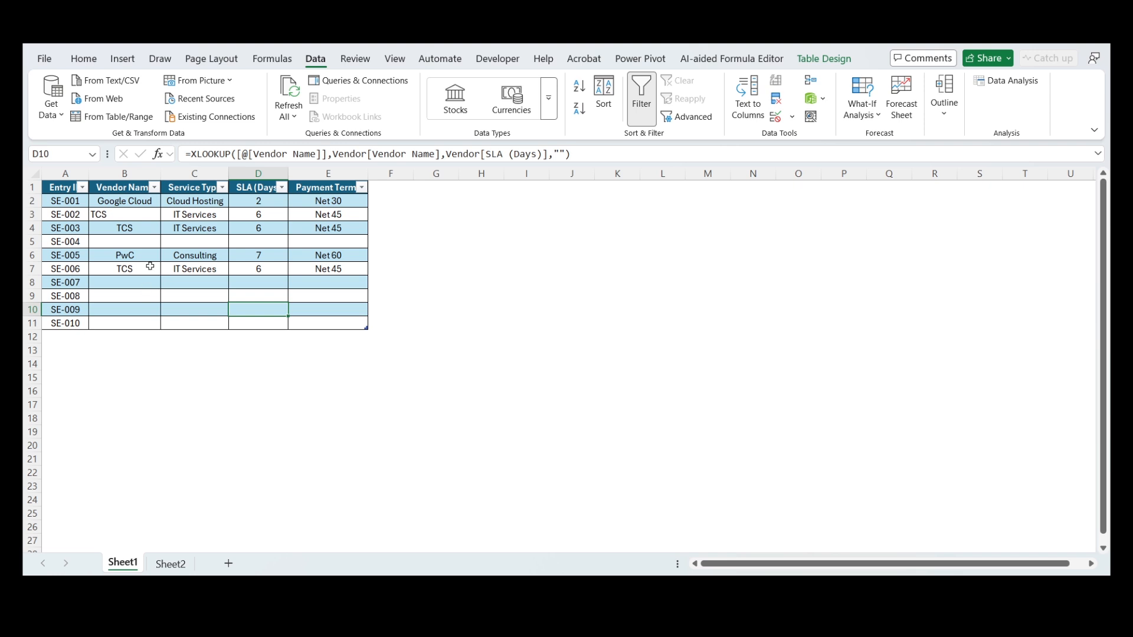
# Switch to the vendor table on Sheet2
pyautogui.click(171, 562)
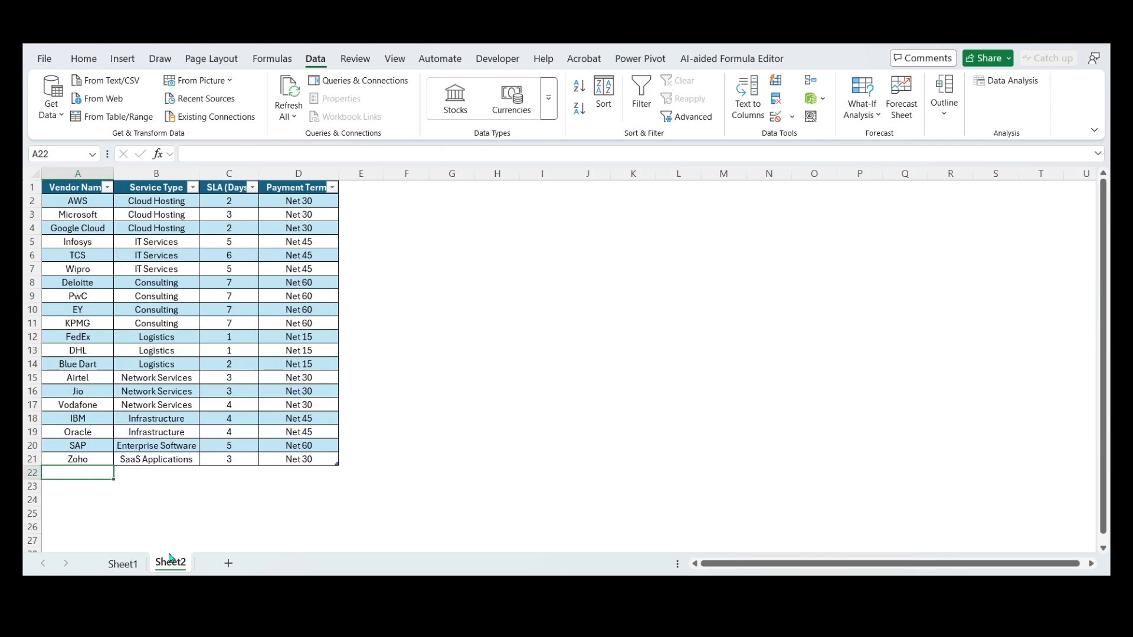